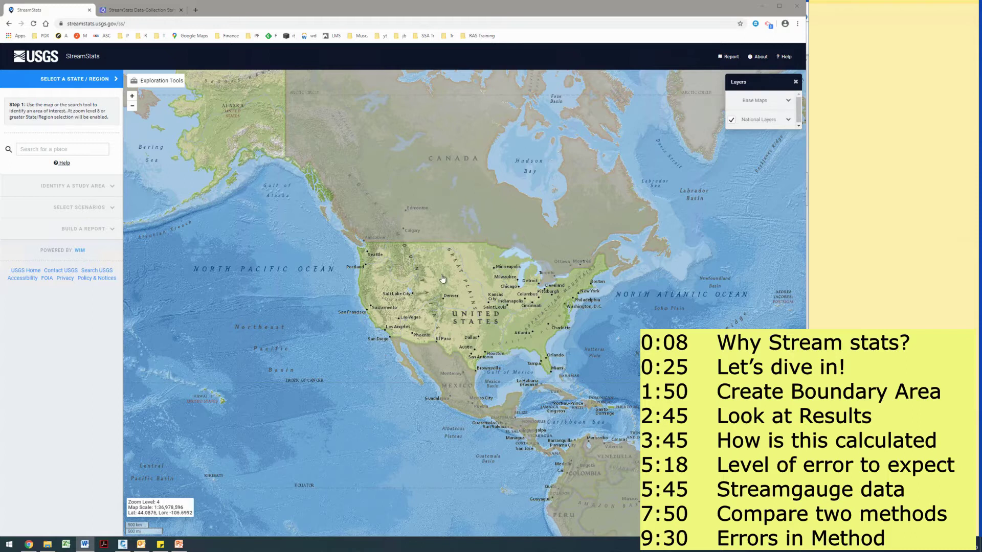
Step: Zoom the map from North America to level 8 around Portland to reveal state study areas
scroll(442, 279, "up", 1)
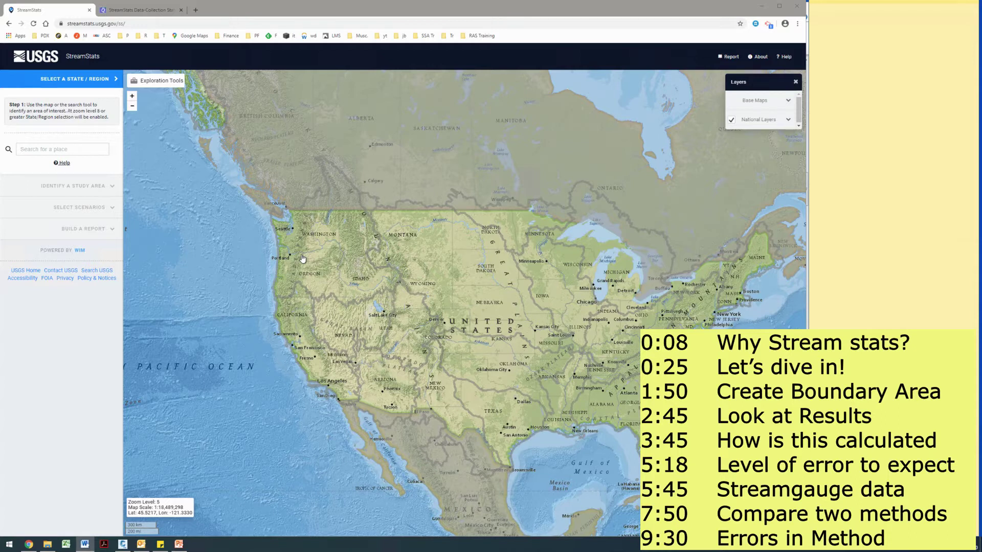
scroll(300, 249, "up", 1)
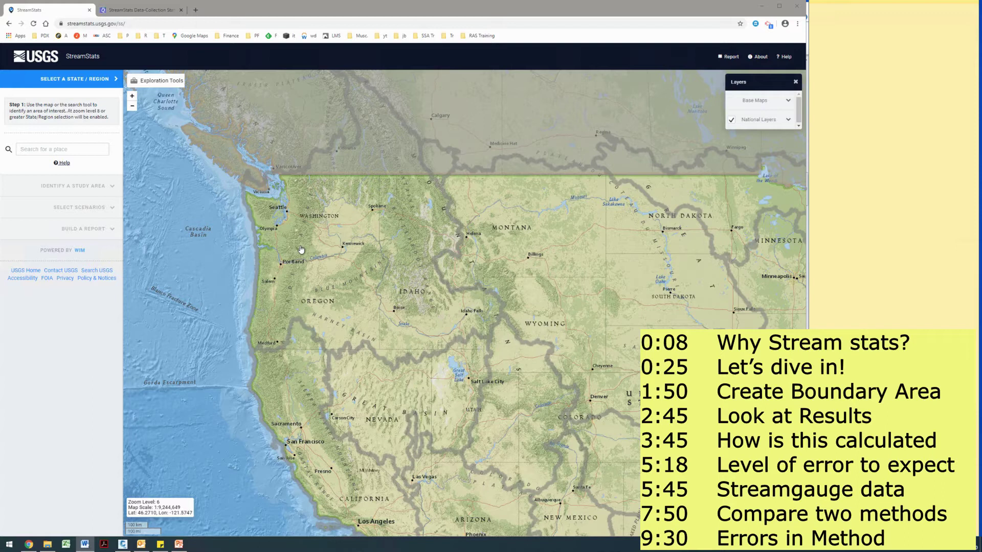
scroll(301, 249, "up", 1)
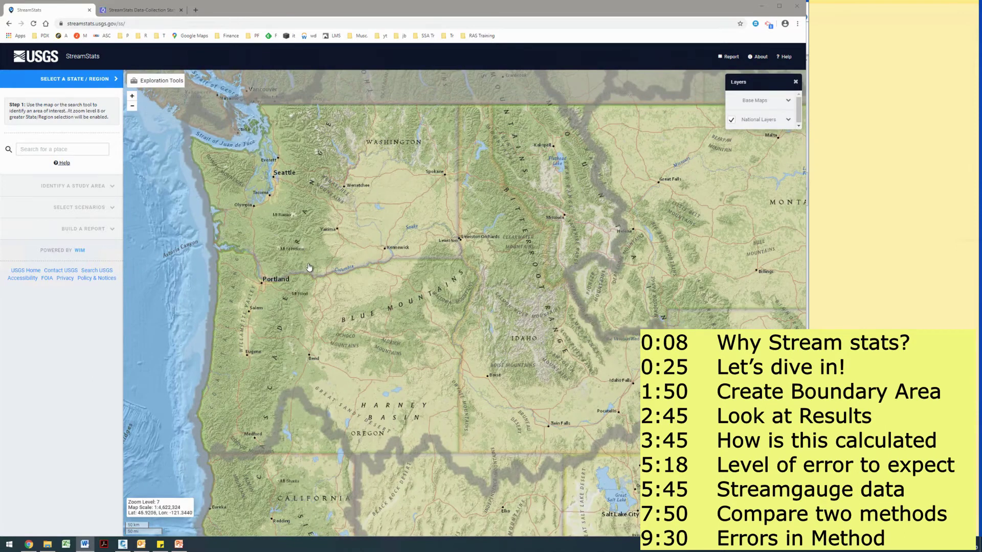
scroll(309, 266, "up", 1)
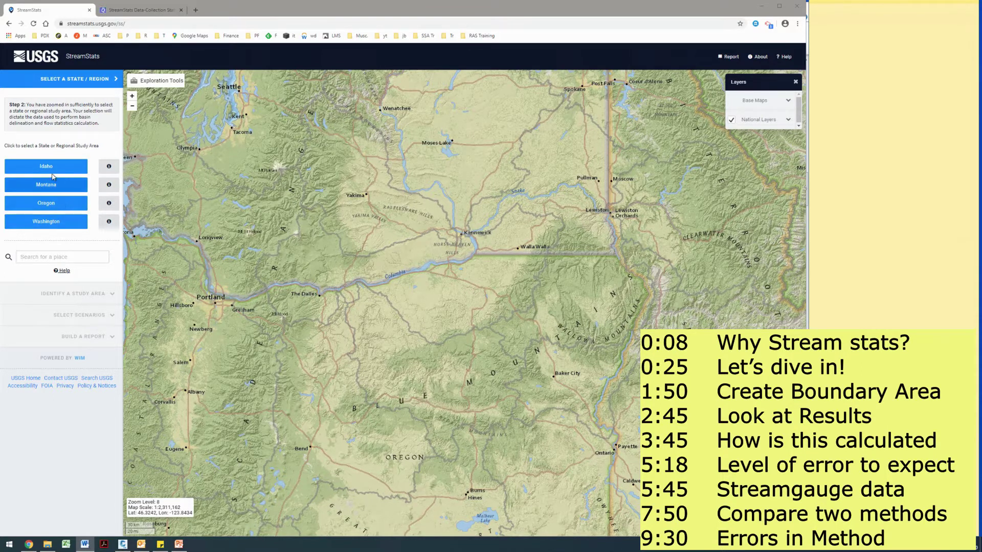
Step: Zoom to level 15 on the creeks near NE Davis Rd, recentring the map there
scroll(195, 246, "up", 1)
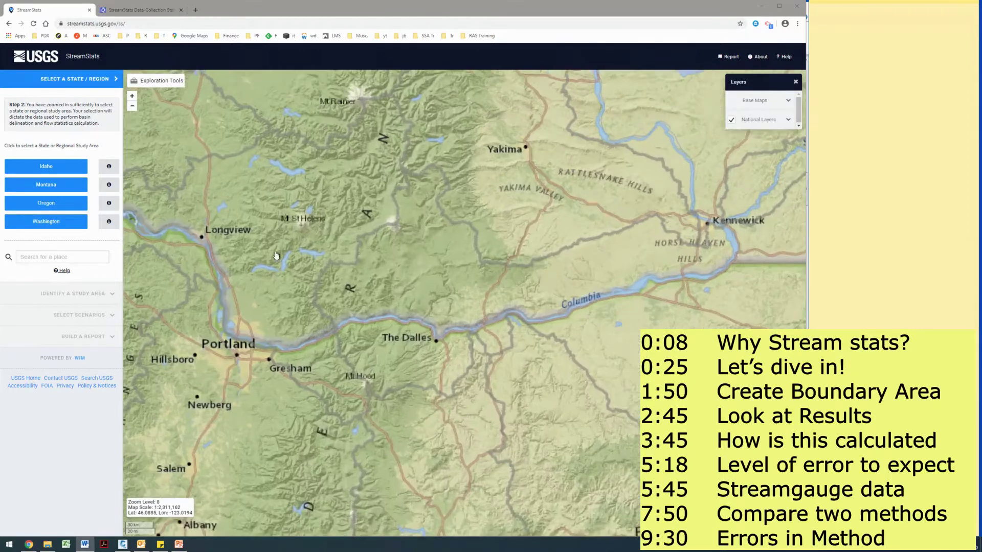
scroll(281, 307, "up", 1)
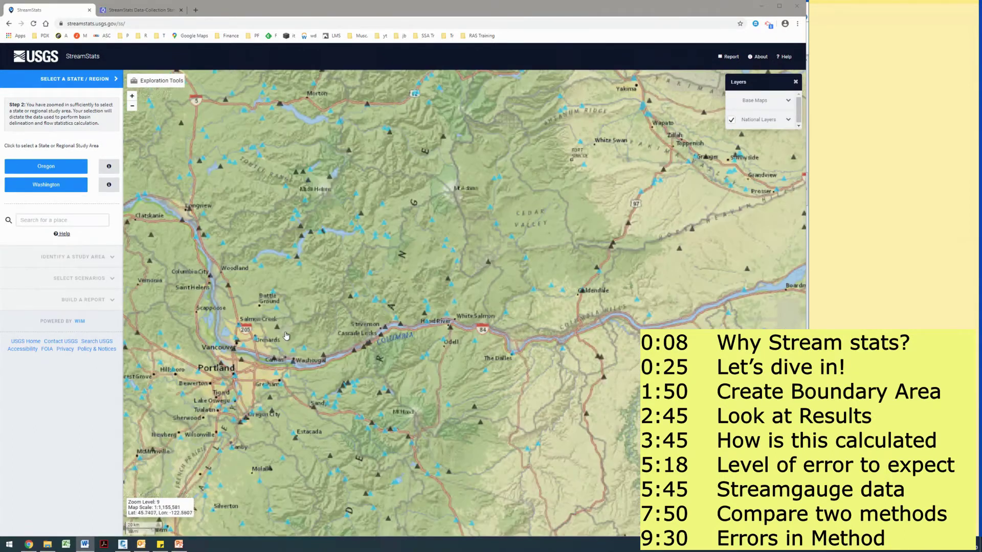
scroll(287, 336, "up", 2)
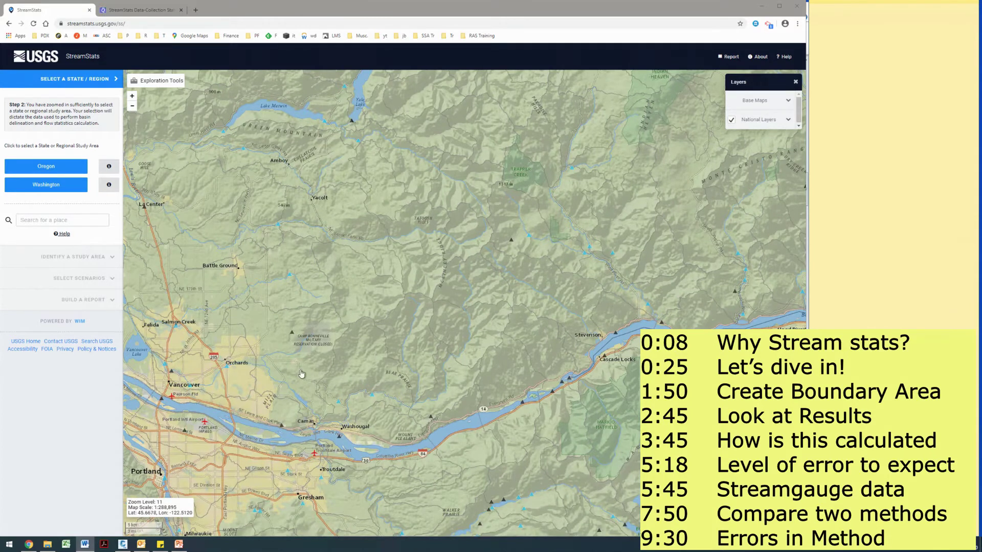
scroll(270, 386, "up", 1)
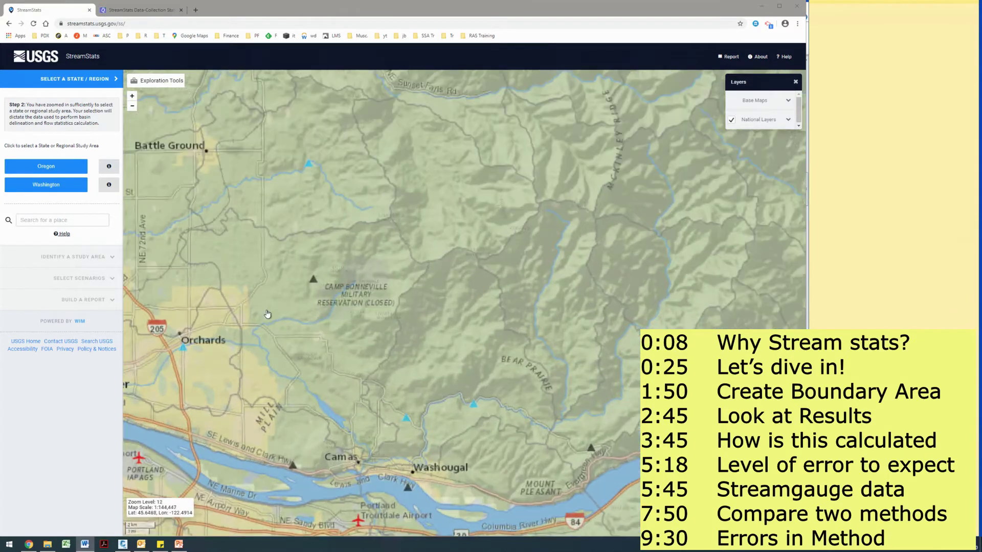
scroll(286, 271, "up", 1)
scroll(290, 278, "up", 2)
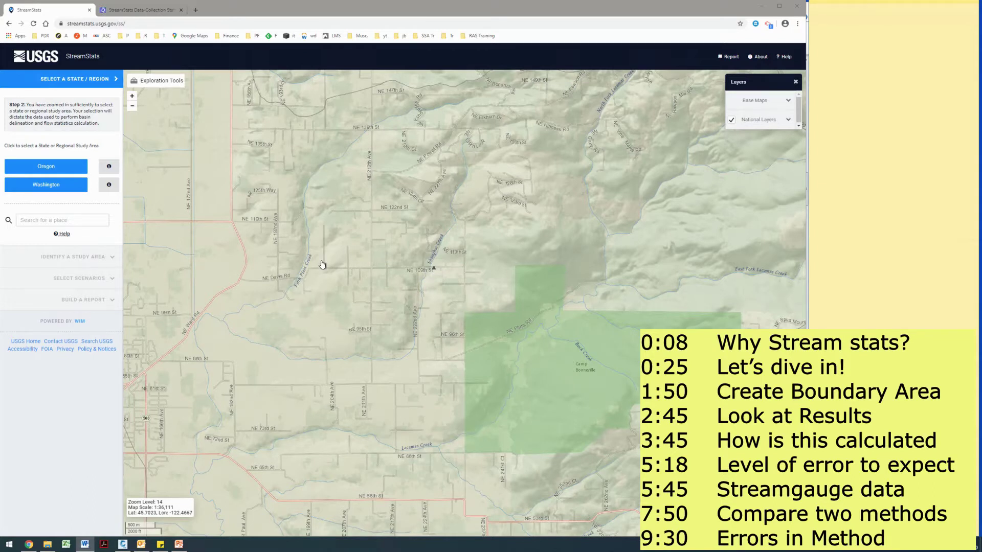
left_click_drag(324, 263, 351, 260)
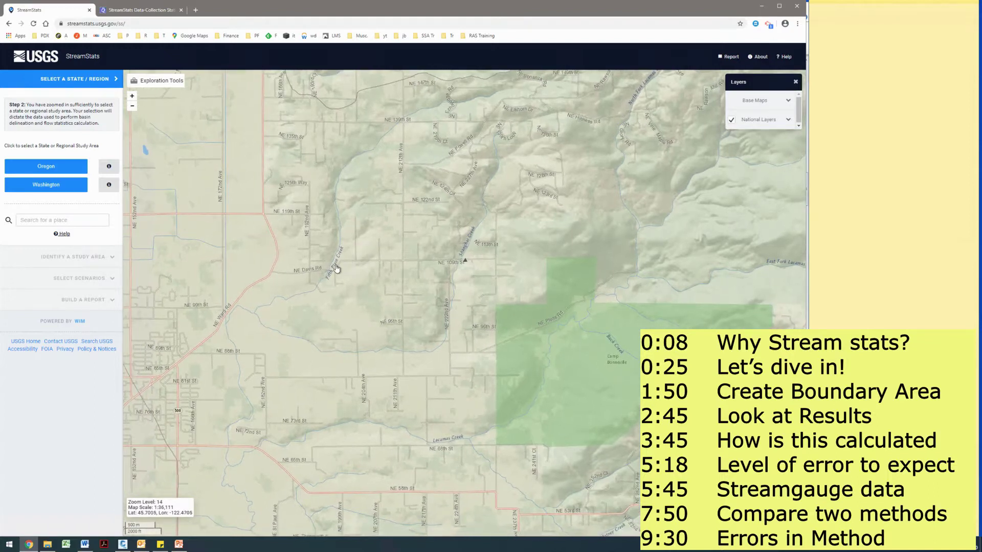
scroll(338, 268, "up", 1)
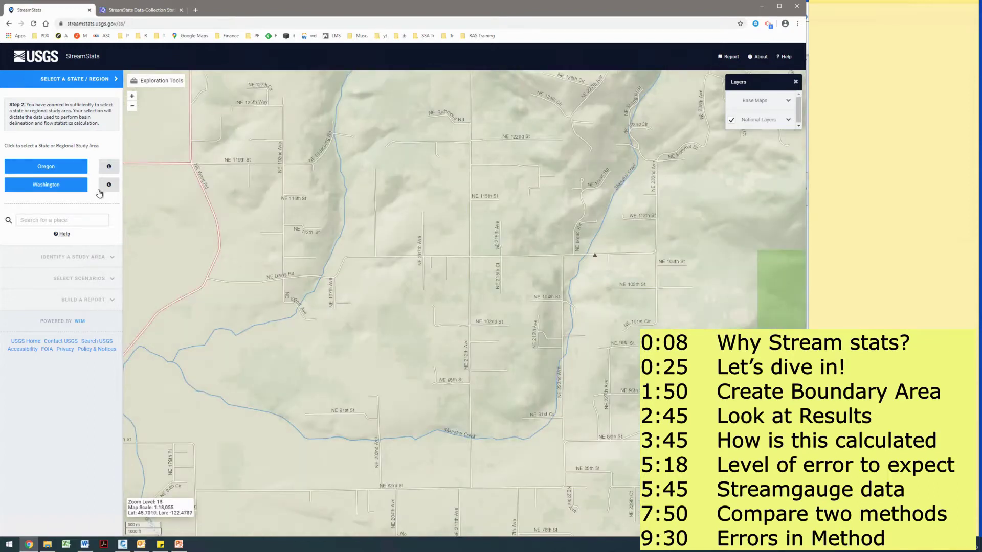
Step: Choose Washington and recentre on Fifth Plain Creek near NE Davis Rd at level 15
left_click(73, 188)
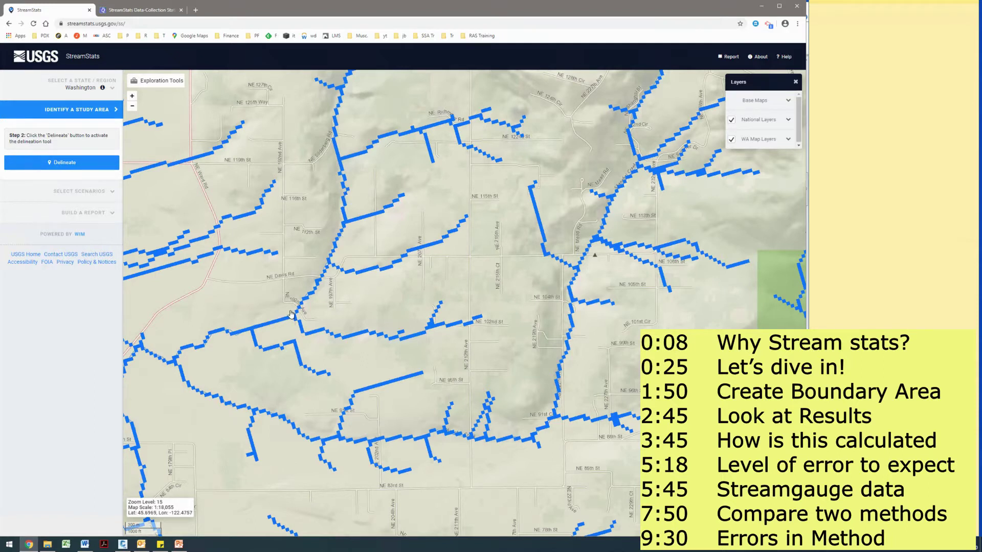
scroll(291, 314, "down", 2)
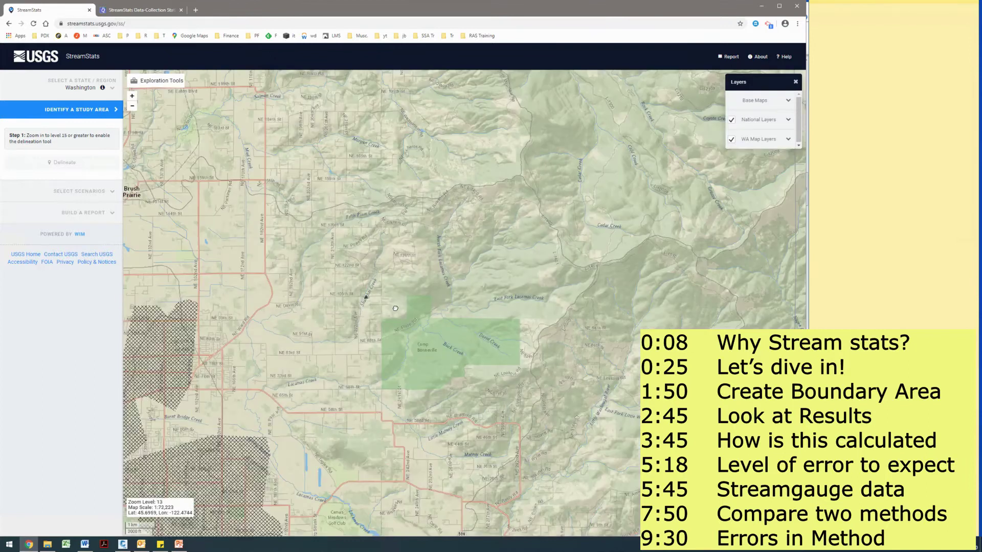
left_click_drag(395, 308, 628, 260)
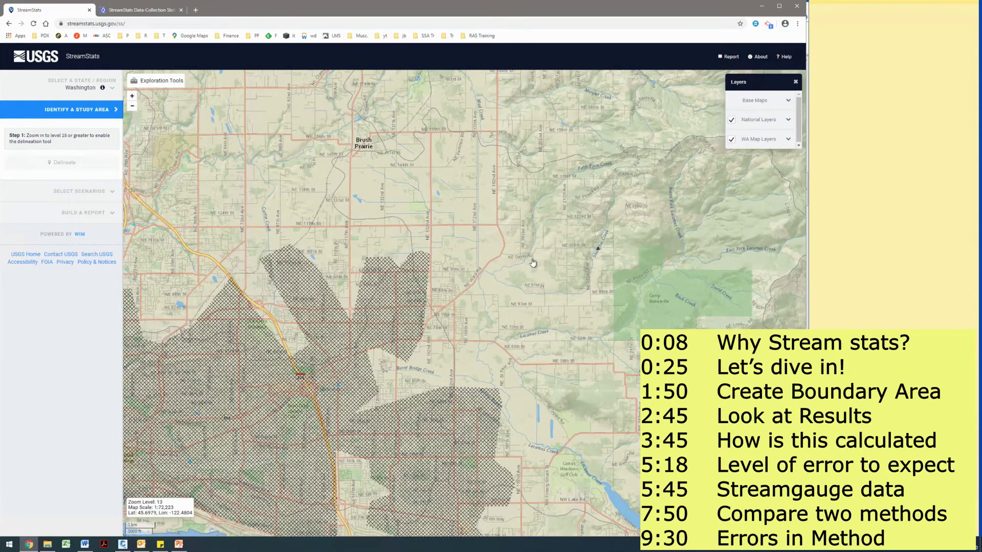
scroll(534, 263, "up", 1)
scroll(569, 235, "up", 1)
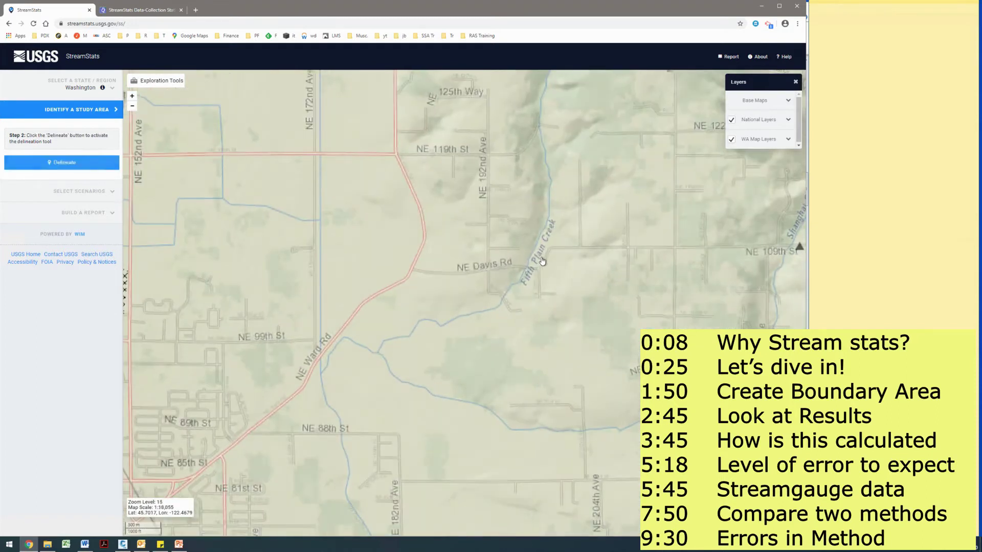
Step: Delineate from the blue stream cell at NE Davis Rd and zoom out to the yellow basin
left_click(98, 166)
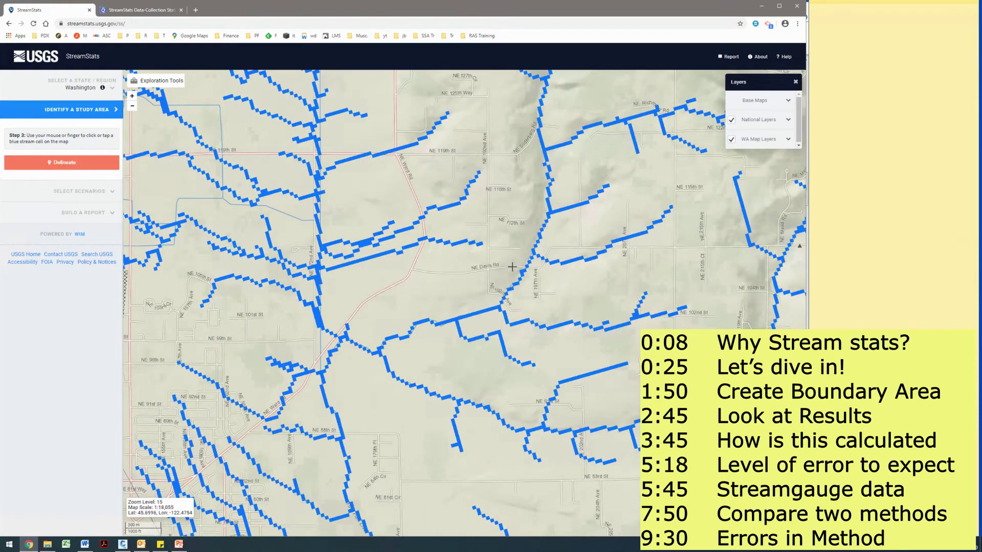
left_click(520, 266)
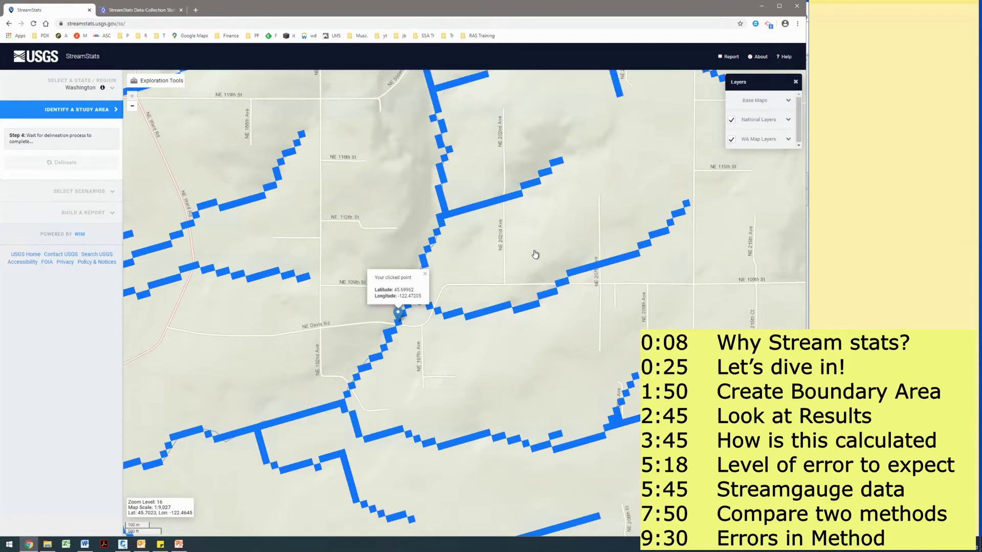
scroll(535, 254, "down", 1)
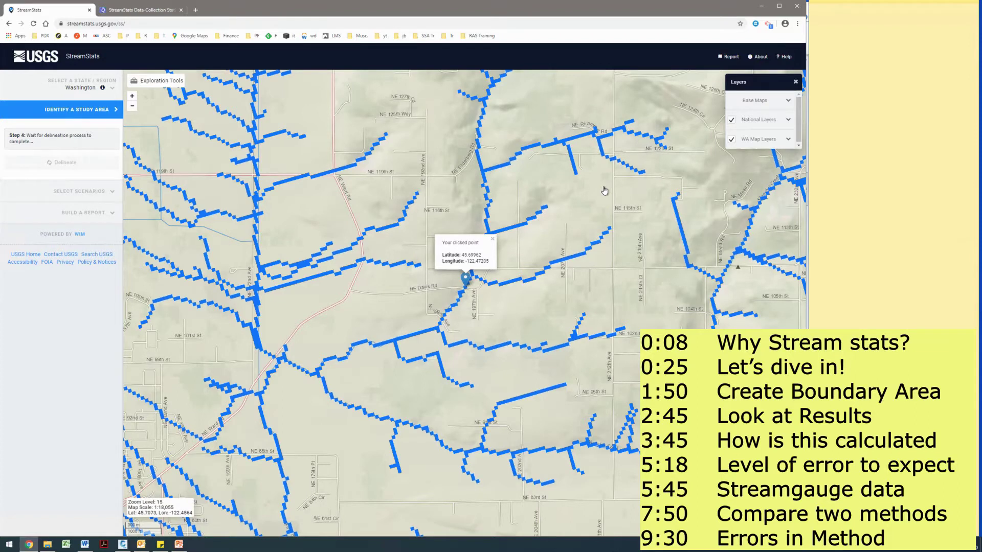
scroll(550, 212, "down", 1)
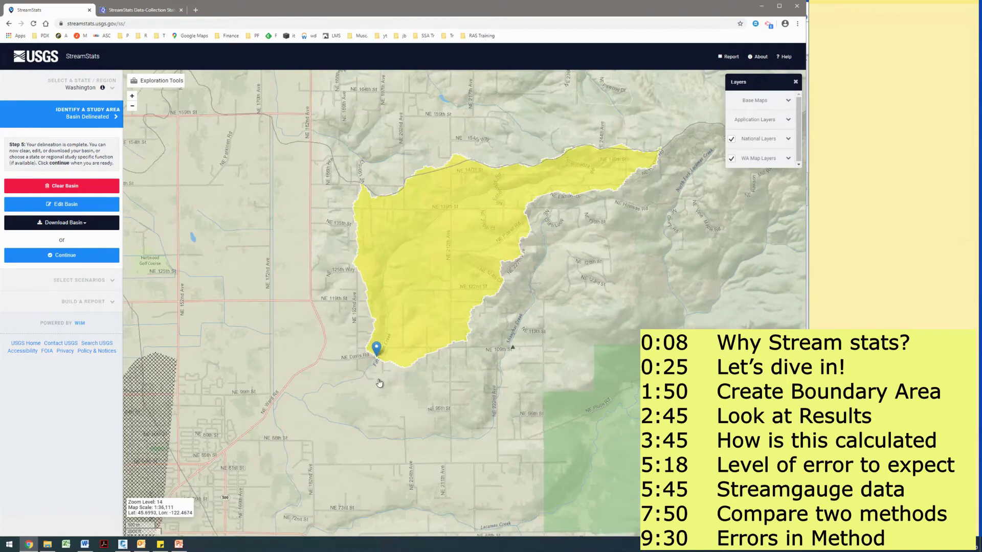
Step: Inspect the yellow basin and surrounding hatched area, then continue to scenario selection
left_click_drag(377, 373, 407, 363)
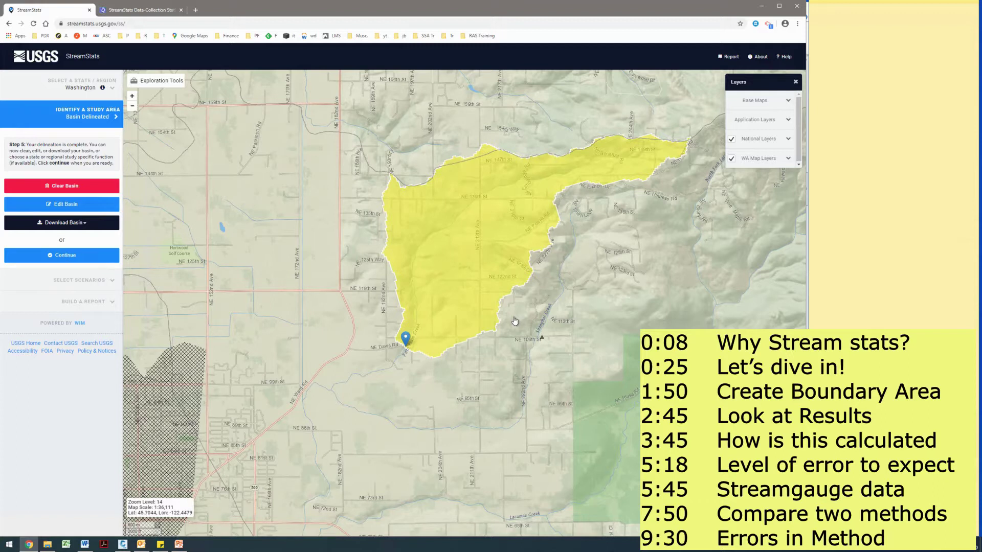
left_click_drag(297, 360, 499, 212)
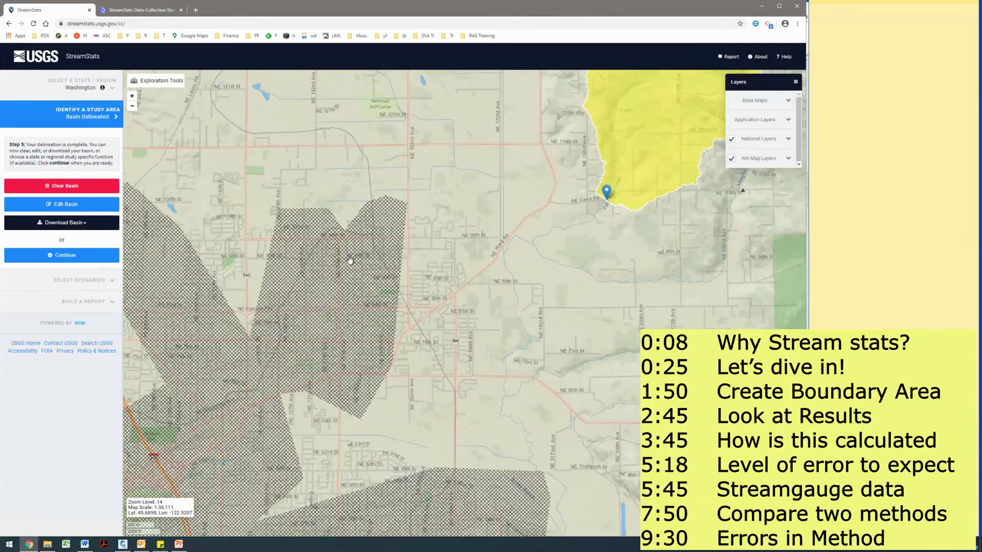
left_click_drag(609, 257, 433, 351)
scroll(507, 237, "up", 1)
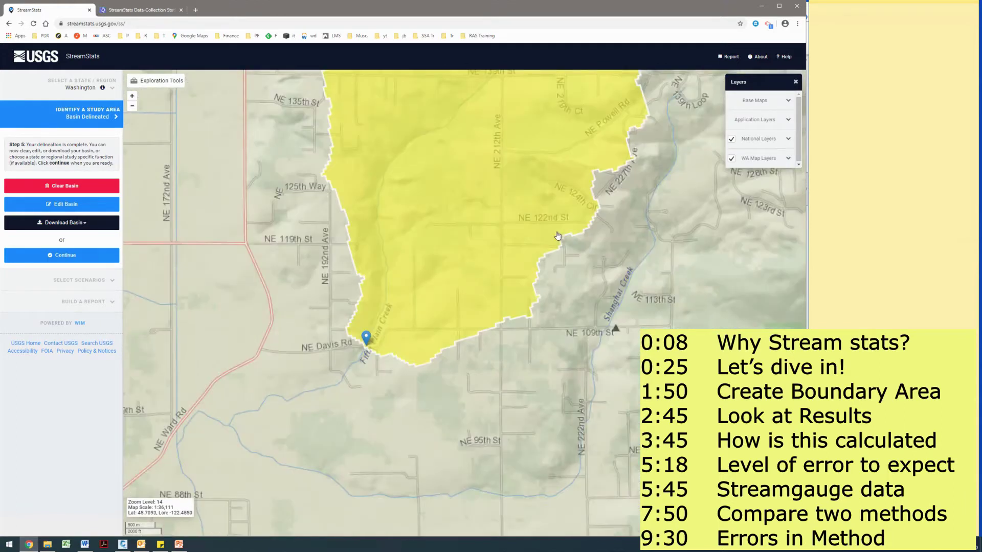
scroll(628, 274, "down", 1)
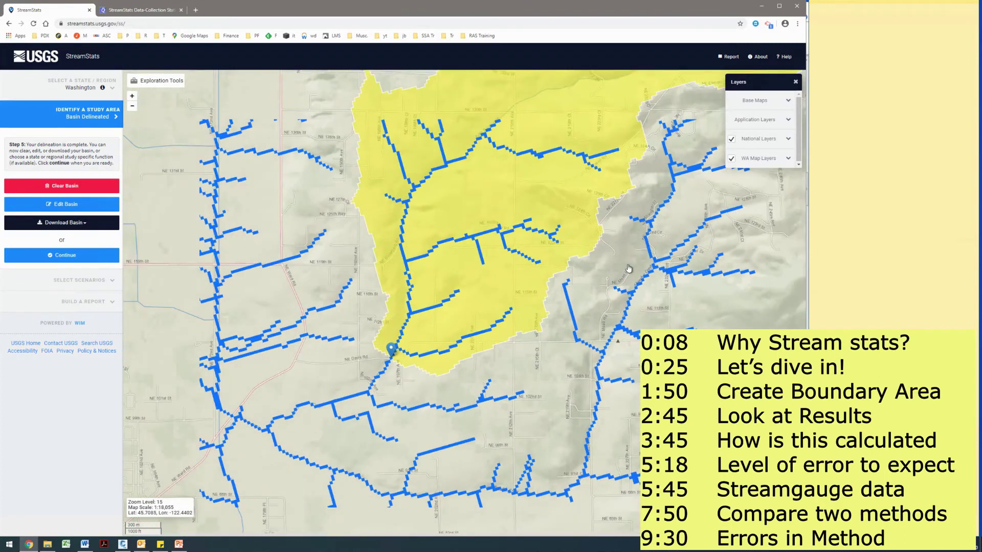
scroll(608, 180, "up", 1)
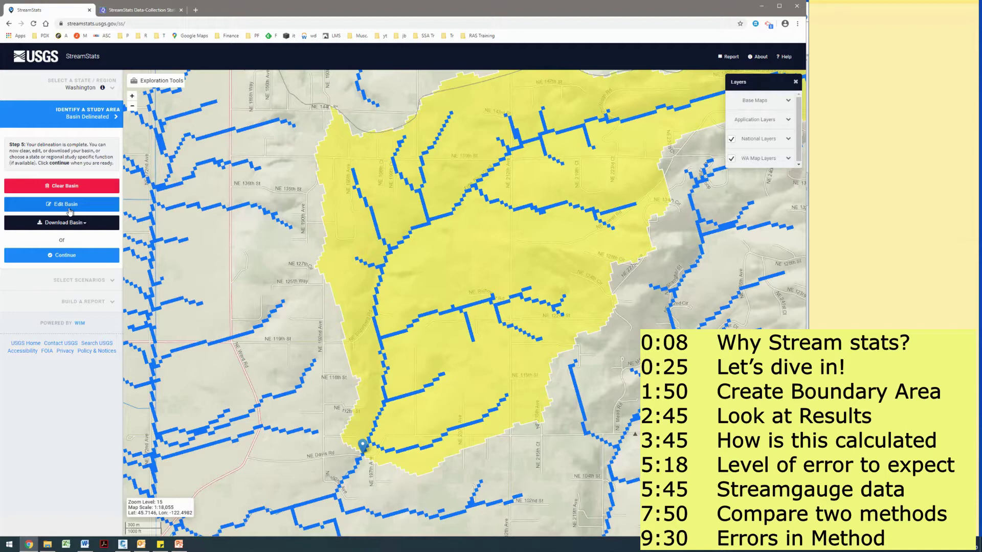
scroll(704, 259, "down", 1)
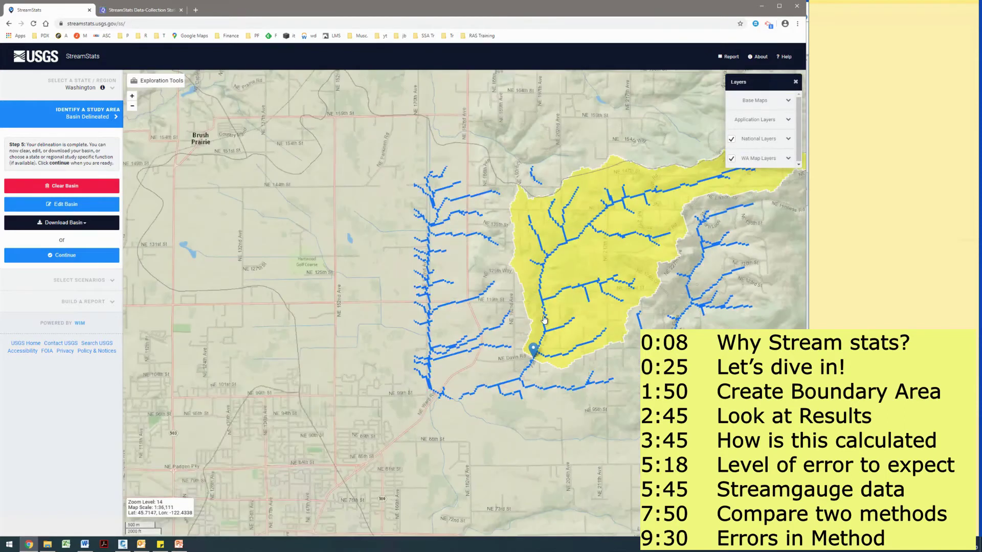
left_click_drag(705, 263, 660, 277)
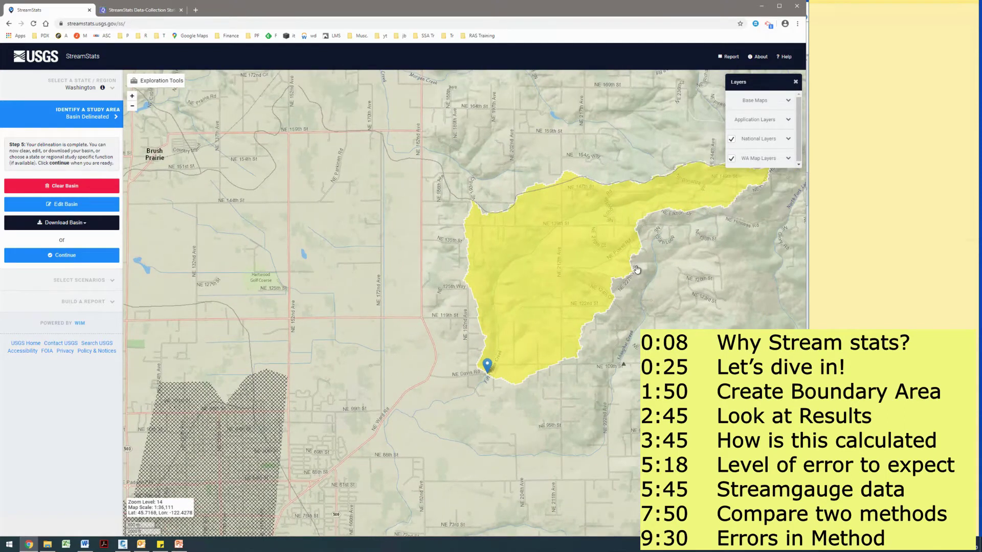
scroll(637, 270, "up", 1)
left_click(72, 257)
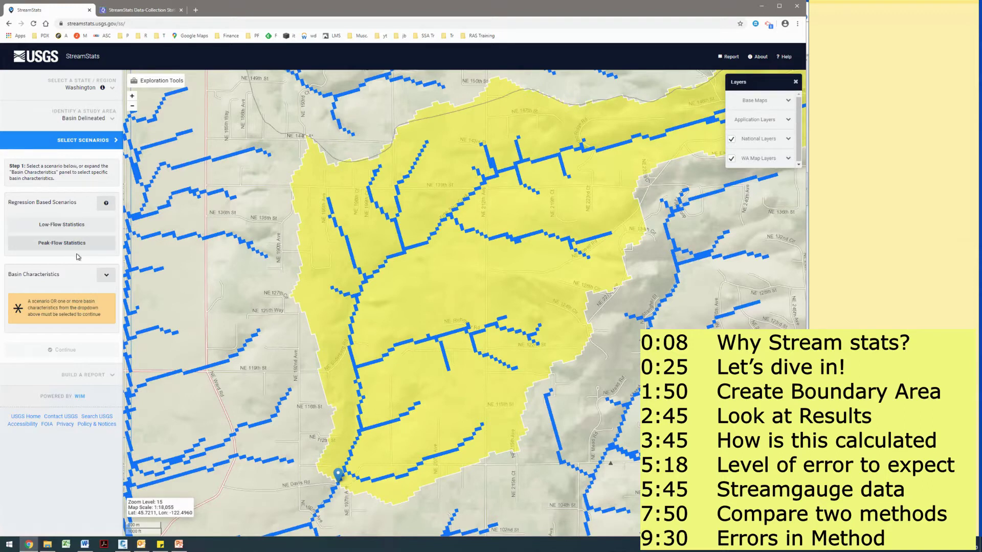
Step: Select Low-Flow and Peak-Flow Statistics with all basin characteristics, then continue
left_click(81, 226)
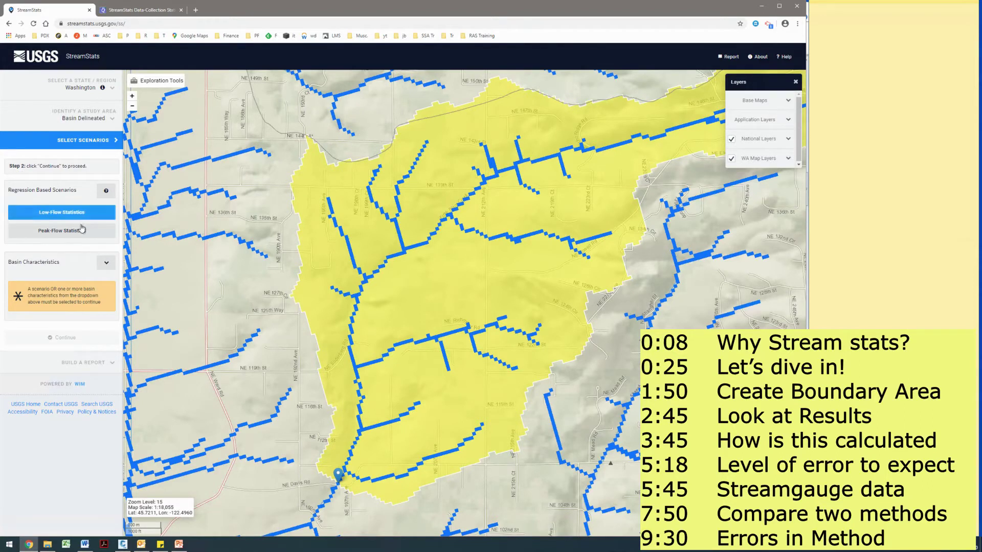
left_click(79, 232)
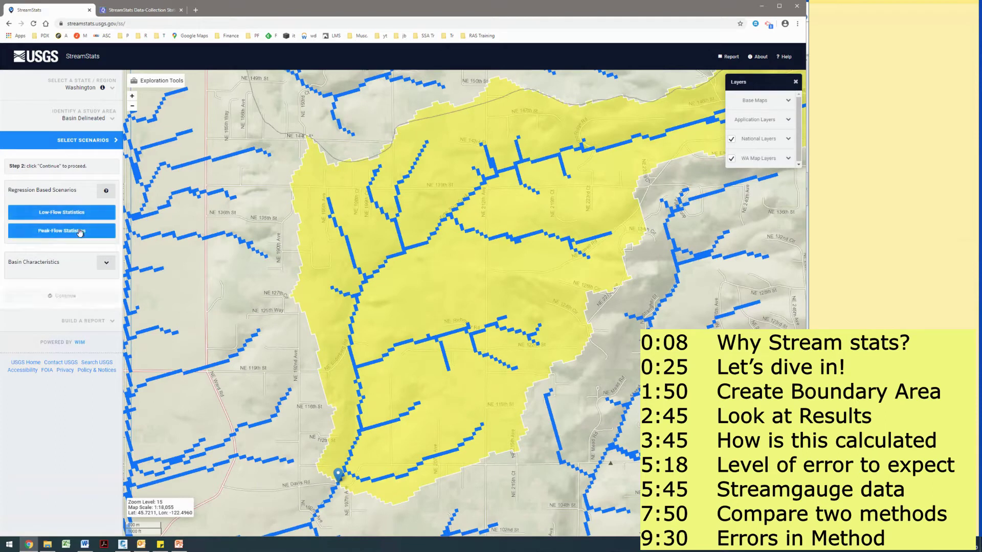
left_click(107, 265)
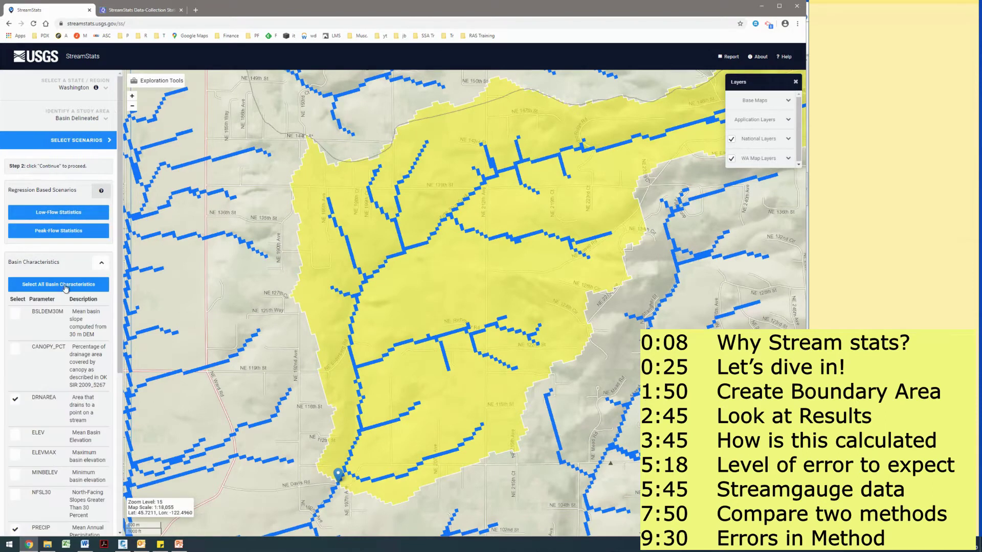
left_click(94, 282)
left_click(101, 266)
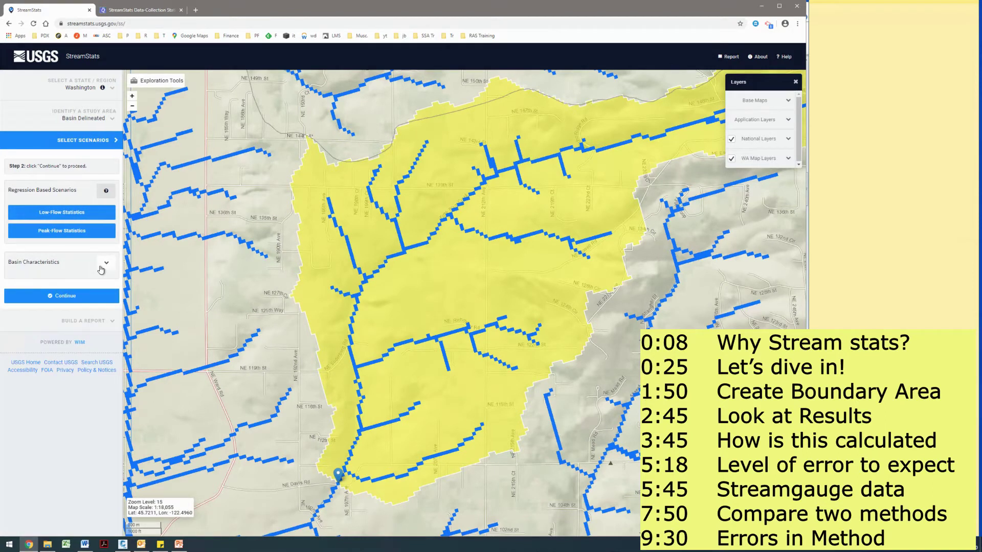
left_click(79, 303)
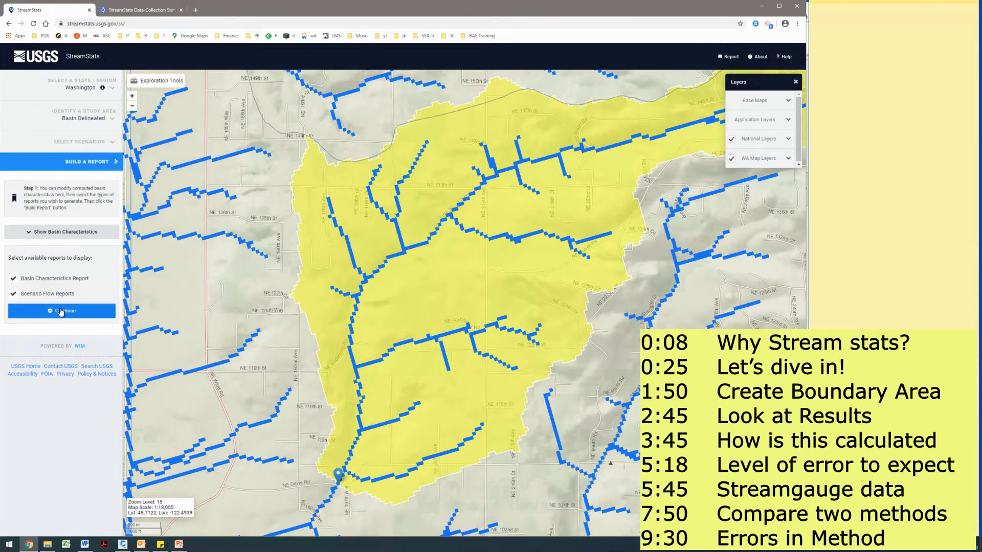
Step: Build the basin report and preview its Download format options without choosing one
left_click(61, 311)
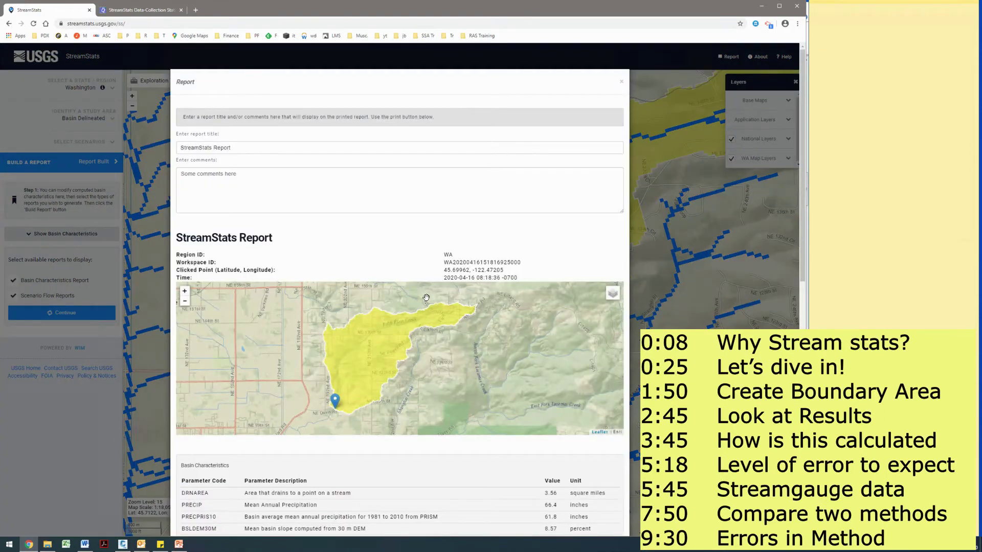
scroll(428, 290, "down", 2)
scroll(428, 290, "down", 15)
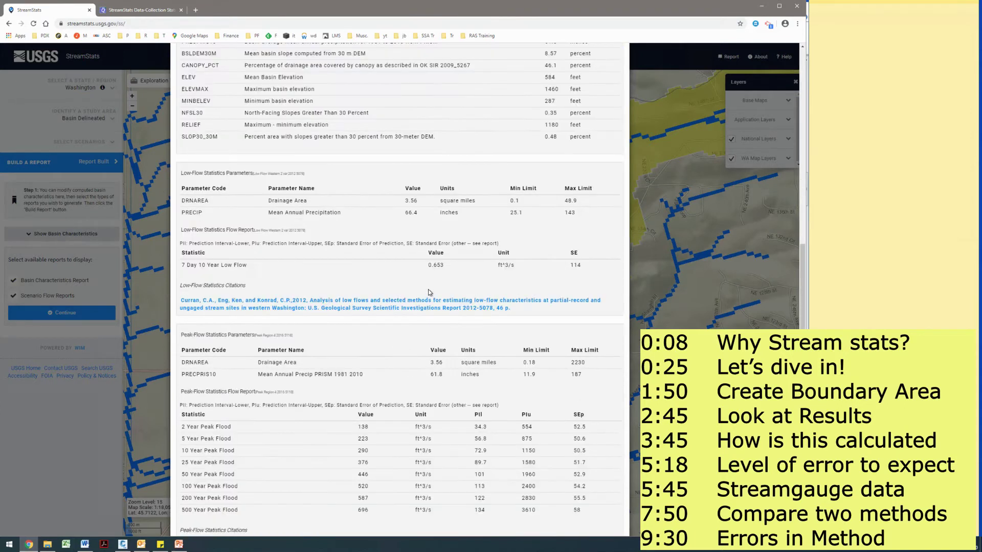
left_click(211, 474)
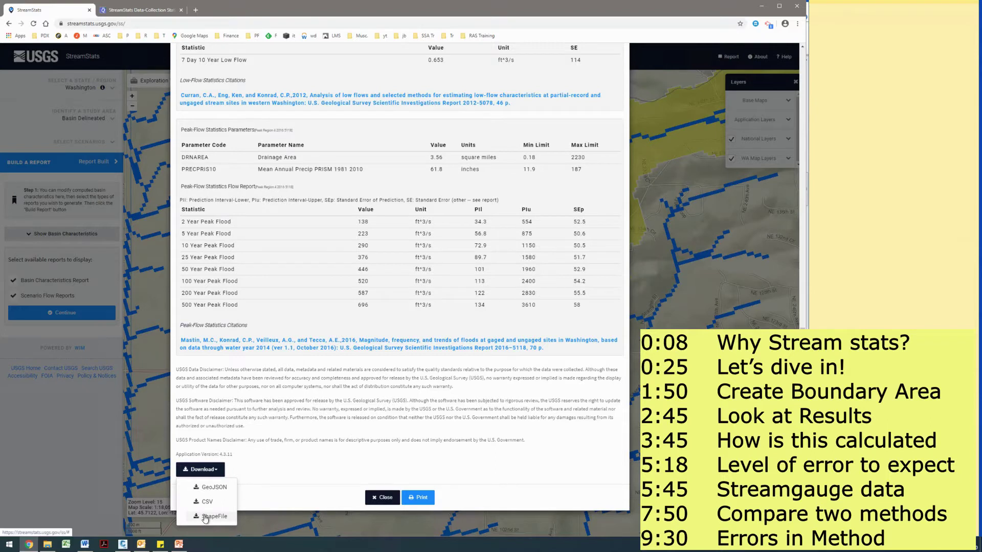
left_click(358, 448)
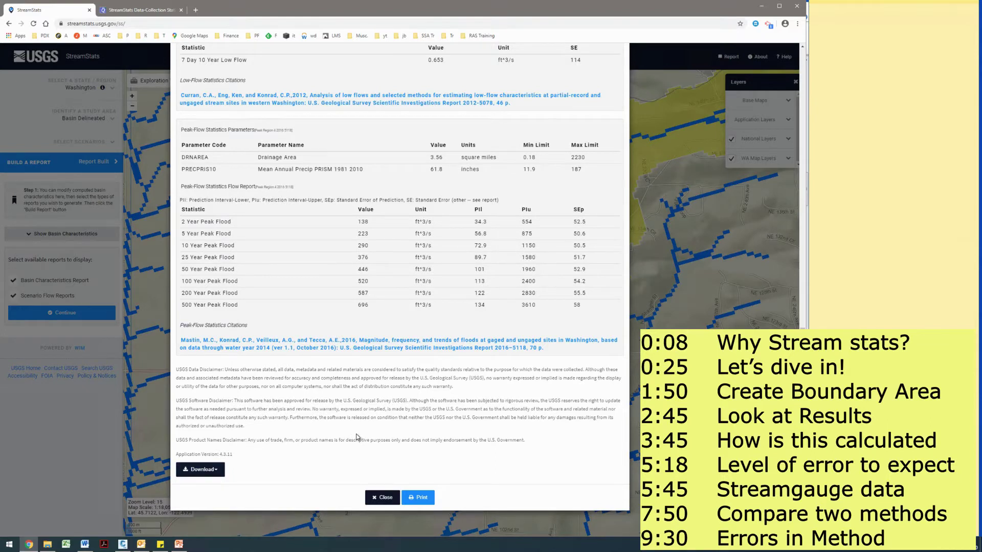
scroll(358, 437, "up", 6)
scroll(357, 436, "up", 3)
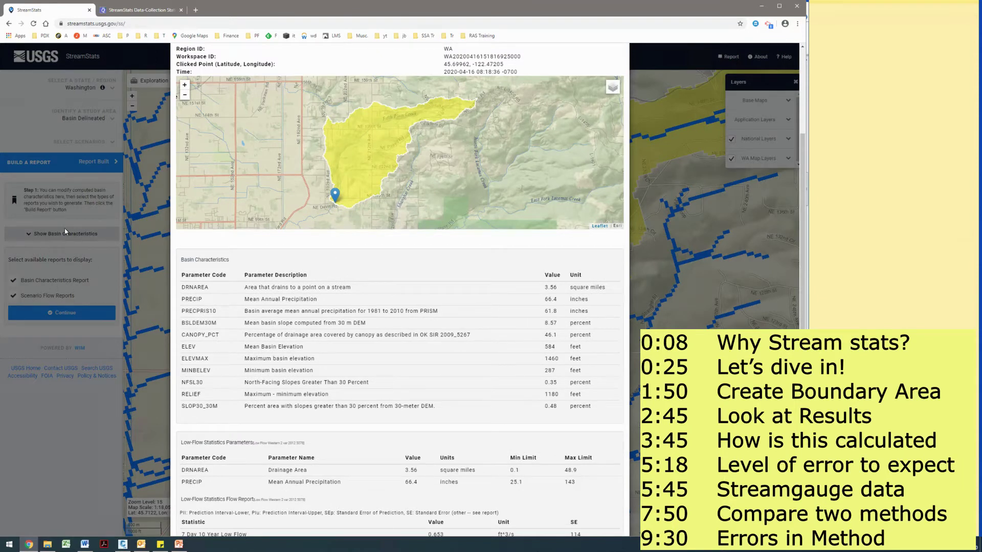
Step: Highlight the Basin Characteristics table and its canopy coverage and RELIEF descriptions
left_click_drag(182, 275, 271, 320)
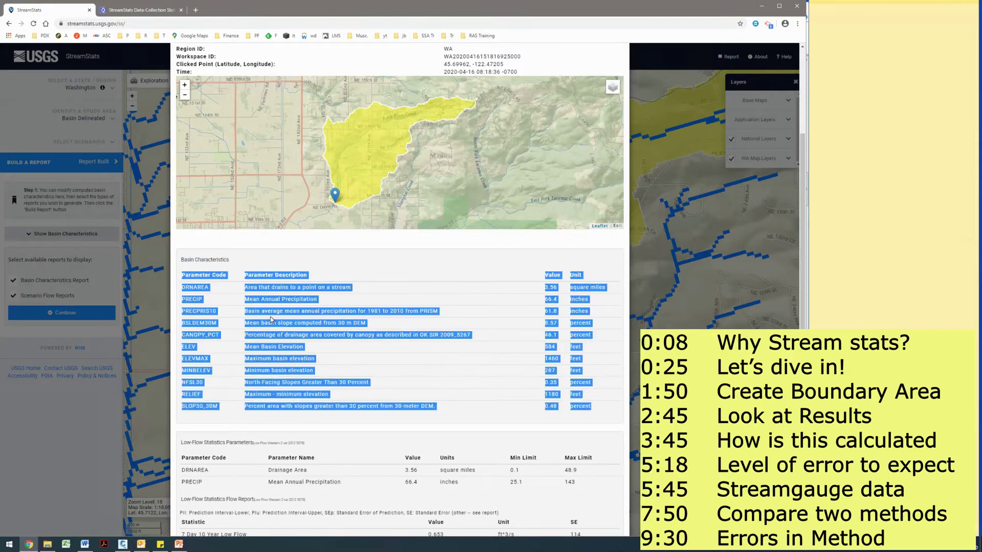
left_click(235, 303)
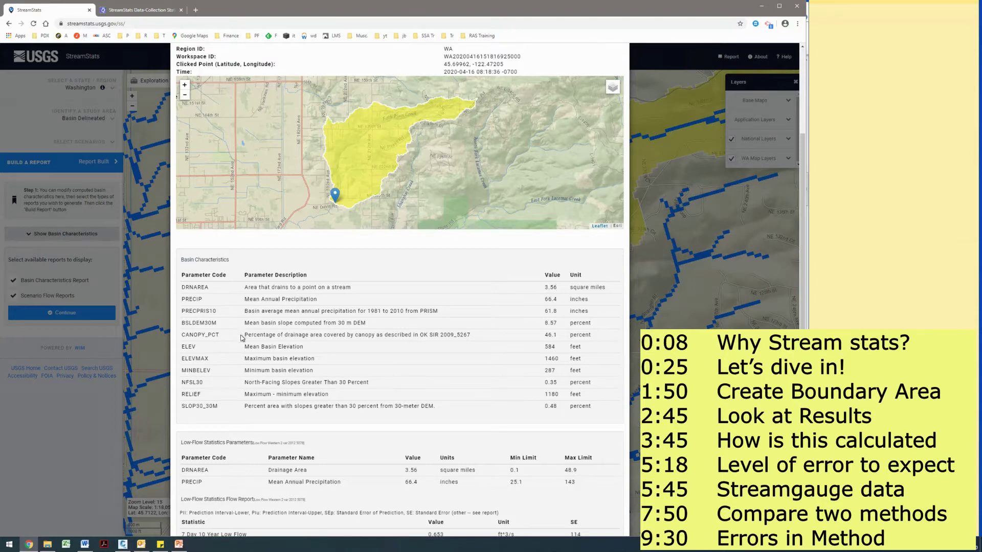
left_click_drag(244, 336, 384, 336)
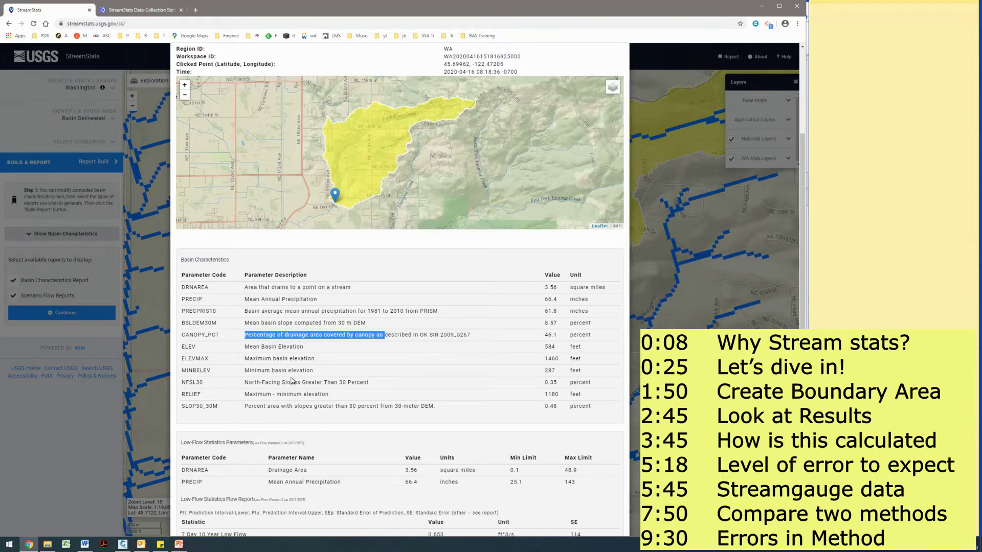
left_click_drag(251, 394, 319, 396)
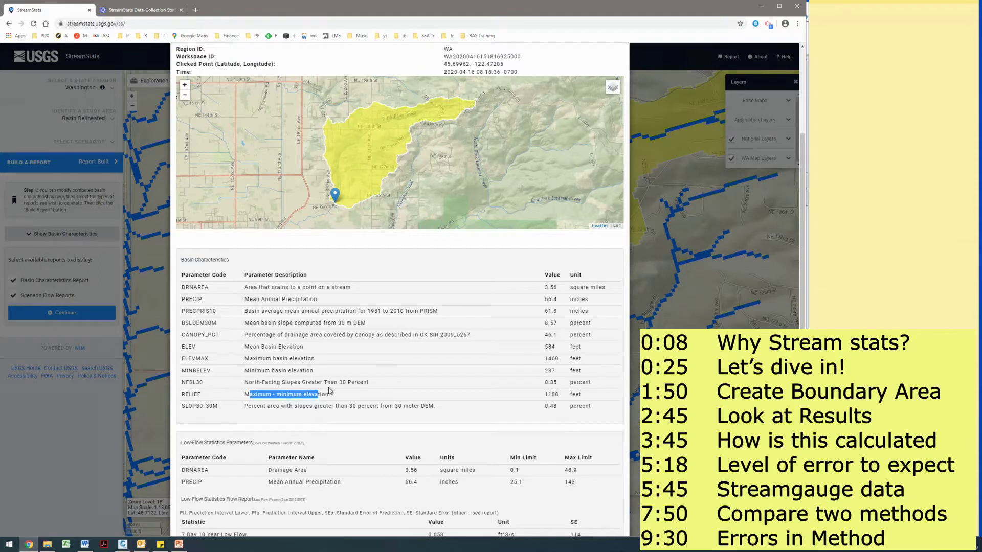
scroll(330, 390, "down", 1)
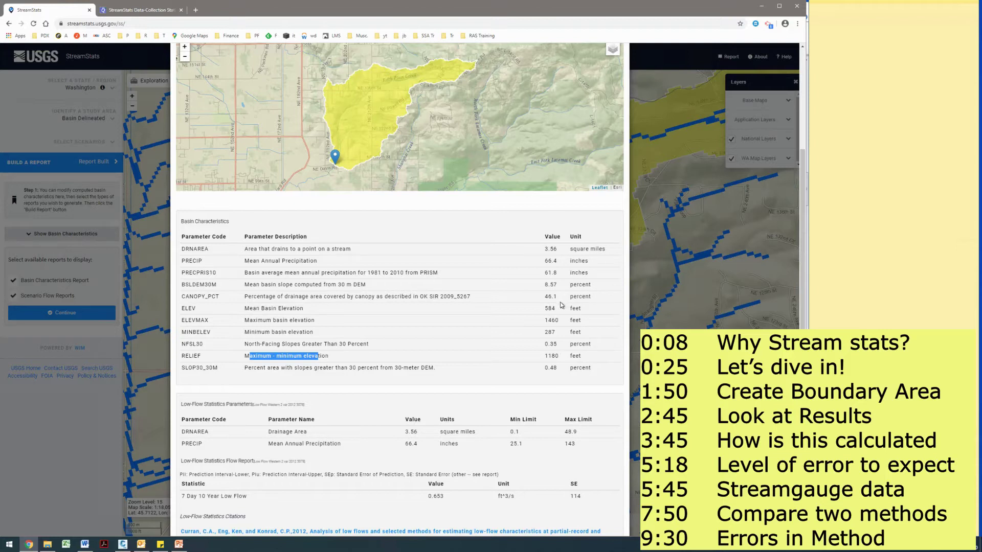
scroll(561, 306, "down", 1)
scroll(481, 326, "down", 1)
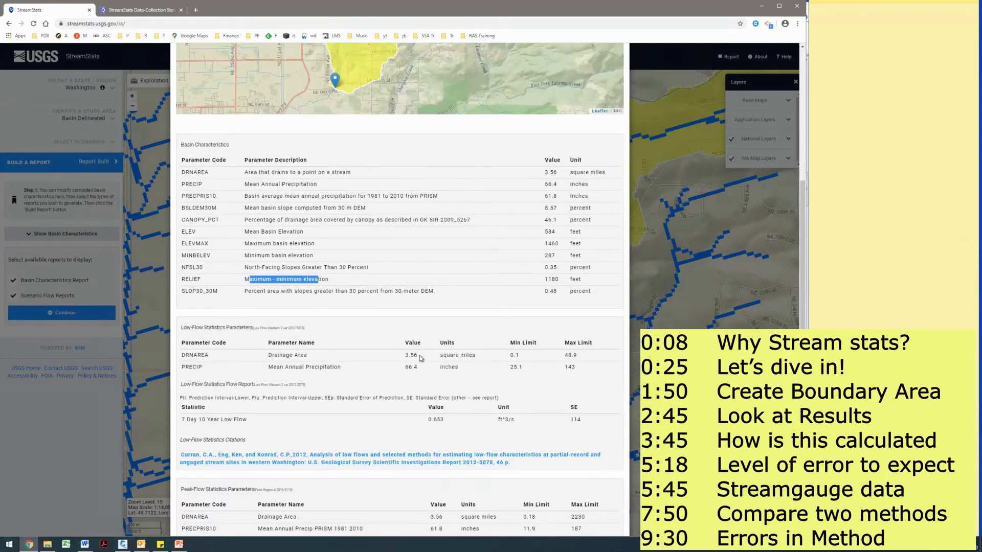
scroll(421, 358, "down", 1)
scroll(379, 438, "down", 2)
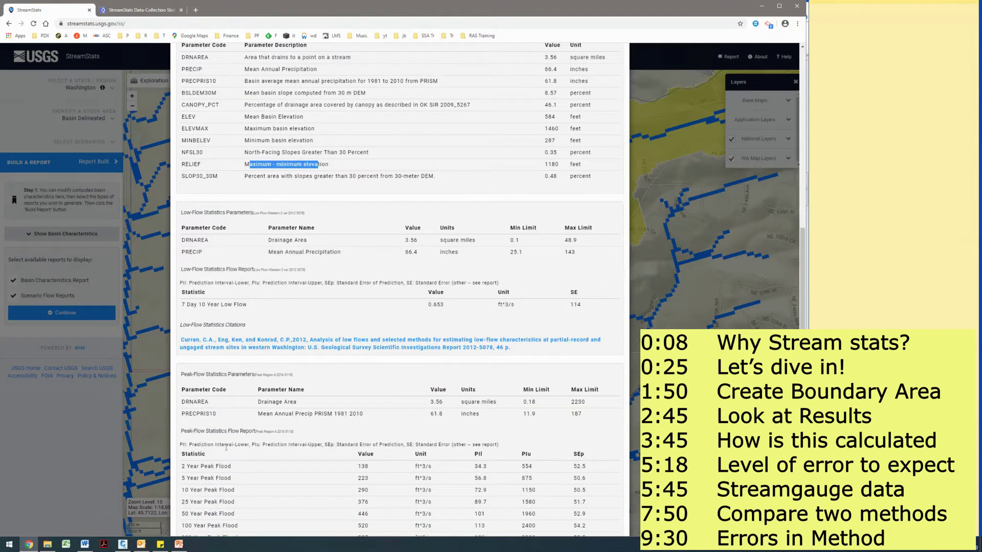
scroll(226, 447, "down", 1)
triple_click(184, 453)
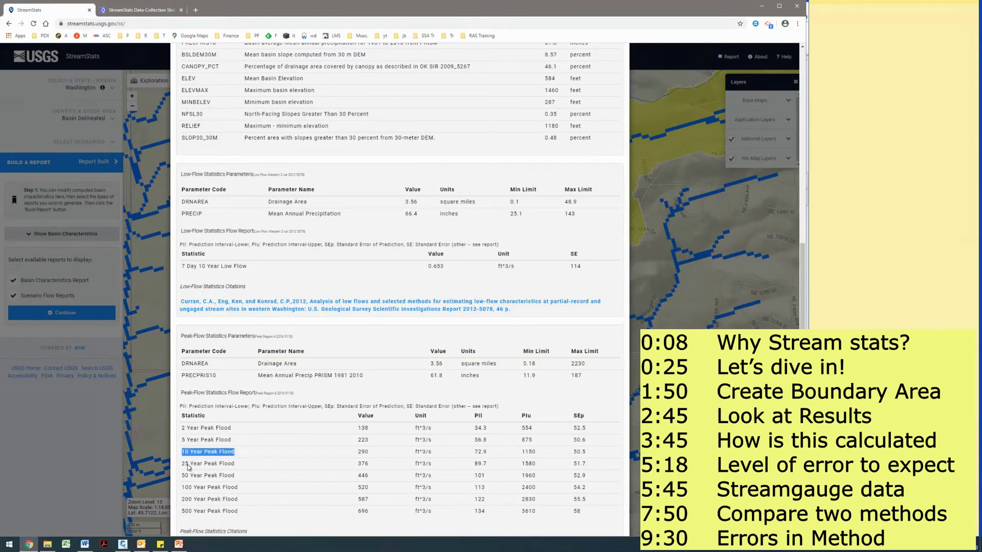
triple_click(188, 464)
left_click_drag(204, 488, 184, 488)
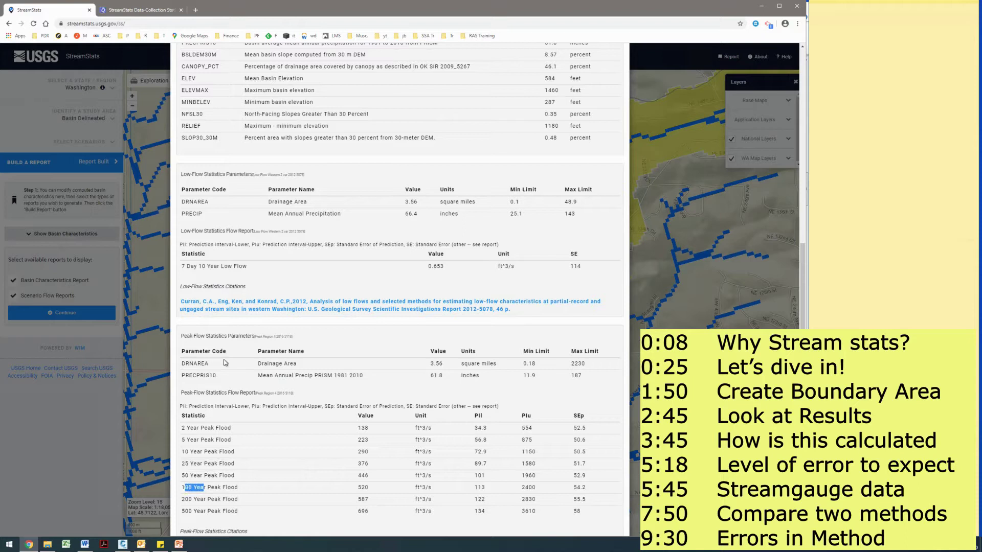
left_click_drag(182, 267, 248, 267)
left_click(435, 281)
left_click_drag(359, 429, 369, 453)
left_click(369, 453)
scroll(358, 494, "down", 1)
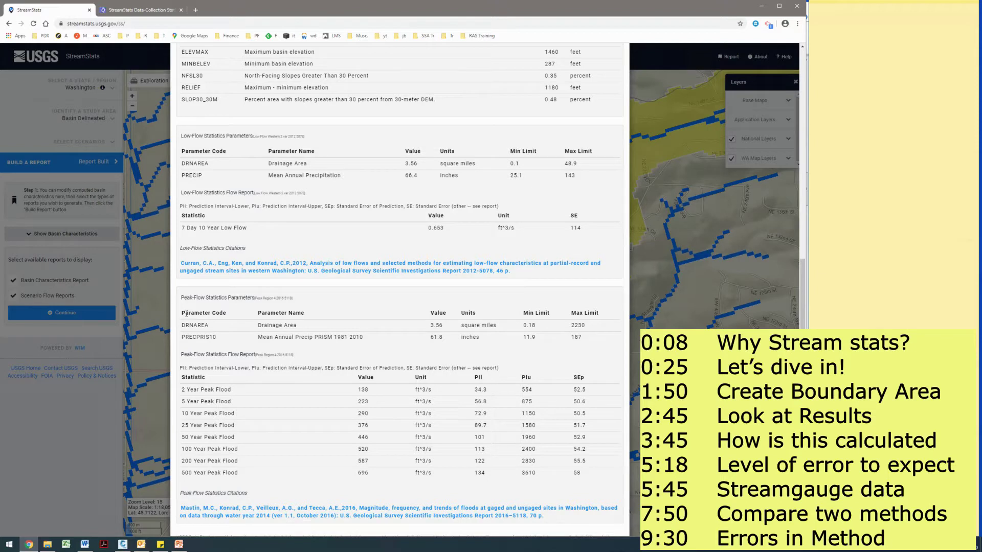
left_click_drag(186, 314, 346, 336)
left_click(345, 336)
left_click_drag(183, 163, 184, 176)
left_click(183, 178)
left_click_drag(268, 175, 328, 176)
left_click(367, 174)
Step: Open low-flow citation SIR 2012-5078 in a new tab, then show the Modeling – Hydrology slide
right_click(264, 272)
left_click(281, 273)
left_click(161, 12)
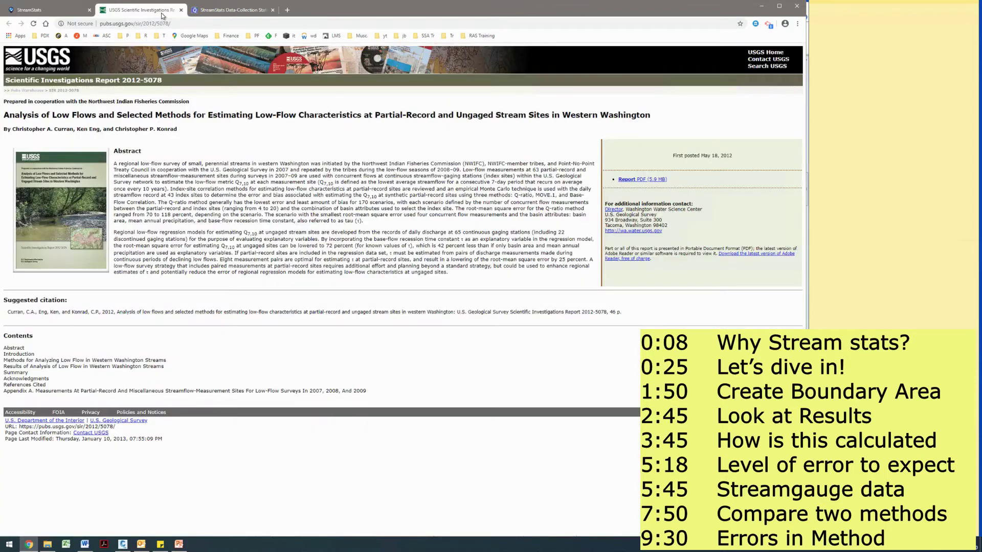
left_click(69, 11)
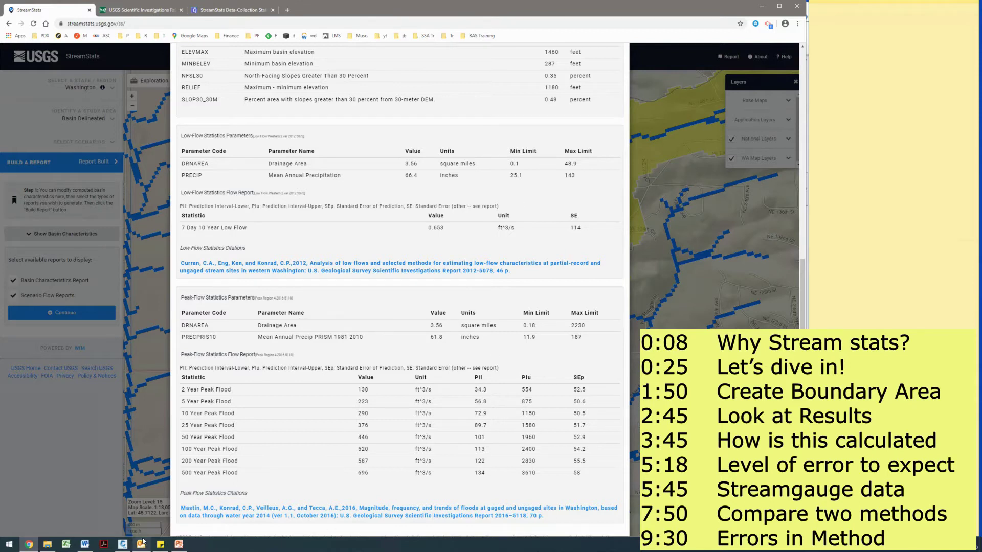
left_click(178, 545)
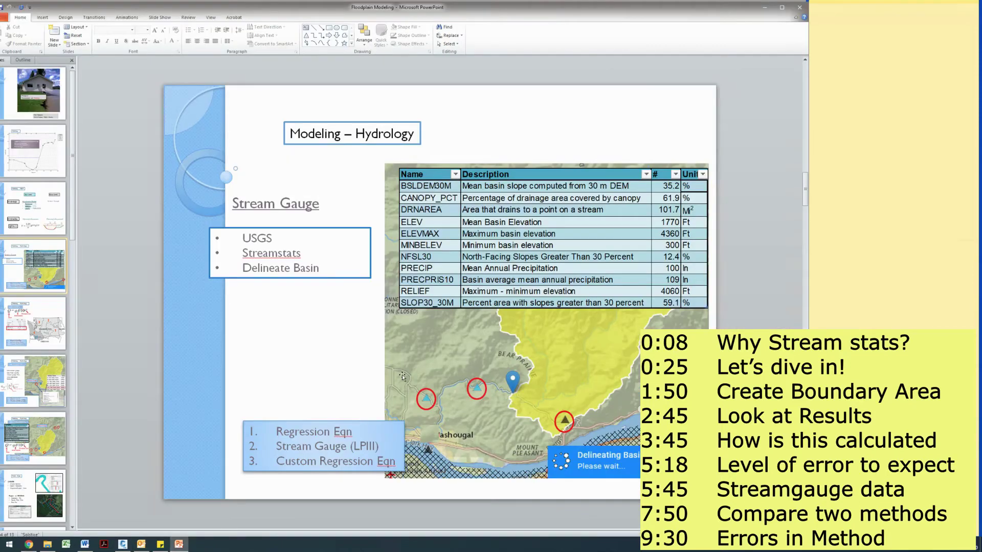
scroll(403, 377, "down", 1)
key("shift+F5")
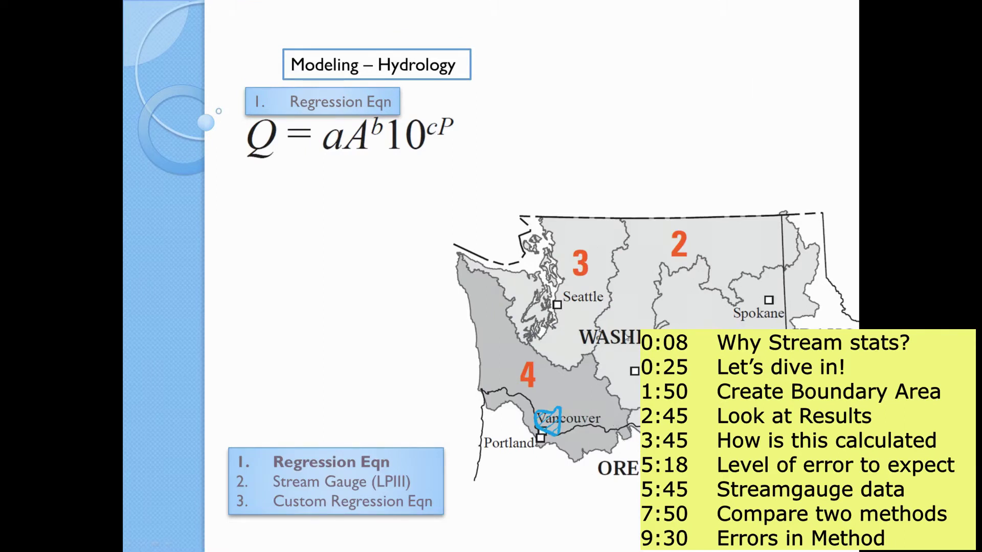
left_click(577, 413)
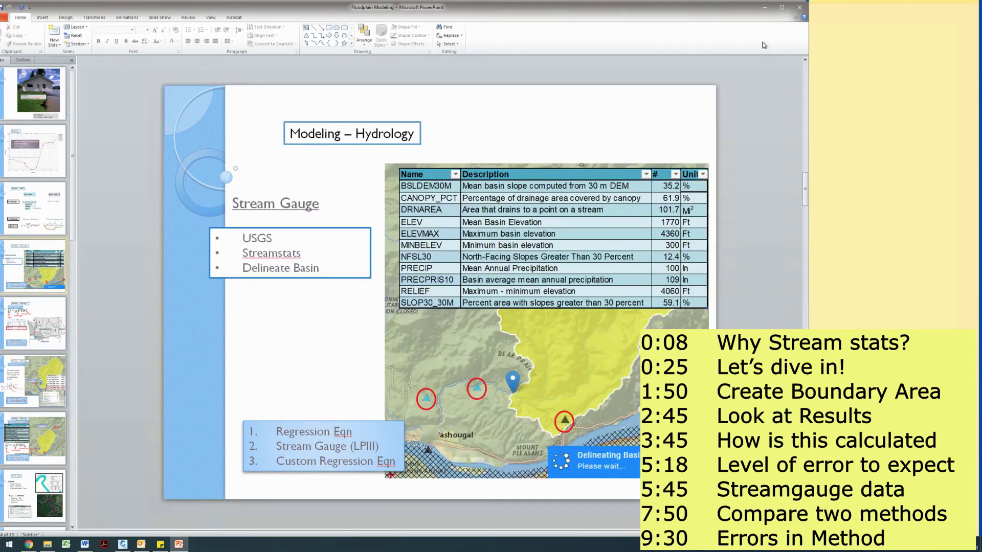
Step: Highlight Peak-Flow values: drainage area 3.56, 100-year flow 520, limits 101, 113 and 2400
left_click(764, 7)
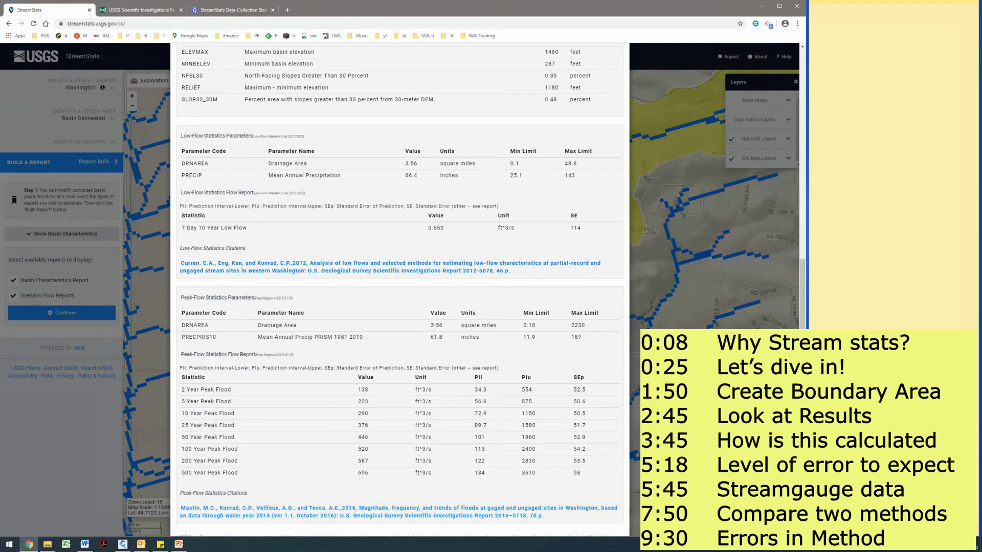
left_click_drag(430, 326, 441, 325)
left_click(441, 325)
double_click(362, 449)
left_click_drag(415, 450, 433, 452)
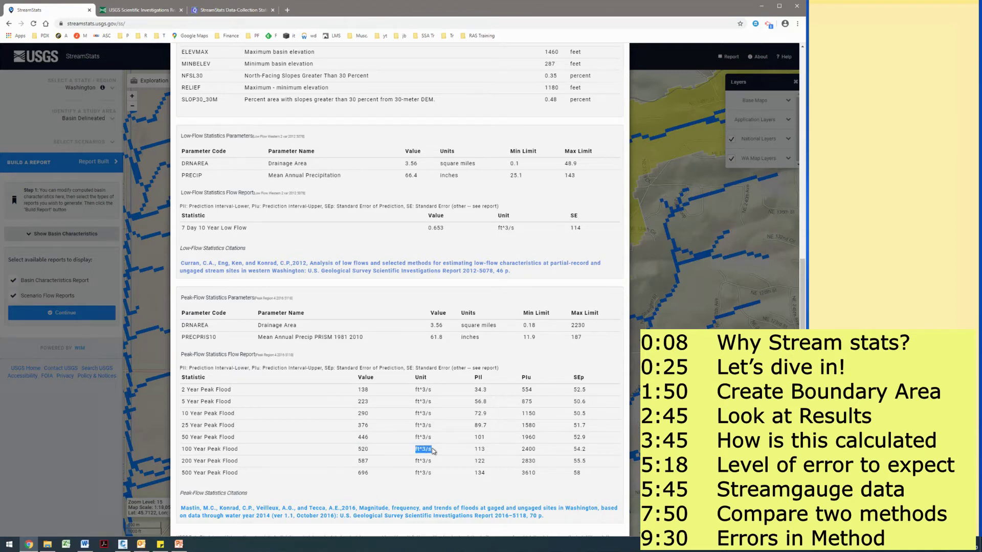
left_click(432, 448)
double_click(483, 437)
double_click(479, 450)
double_click(526, 449)
Step: Close the report and reload streamstats.usgs.gov for a fresh map
key("Escape")
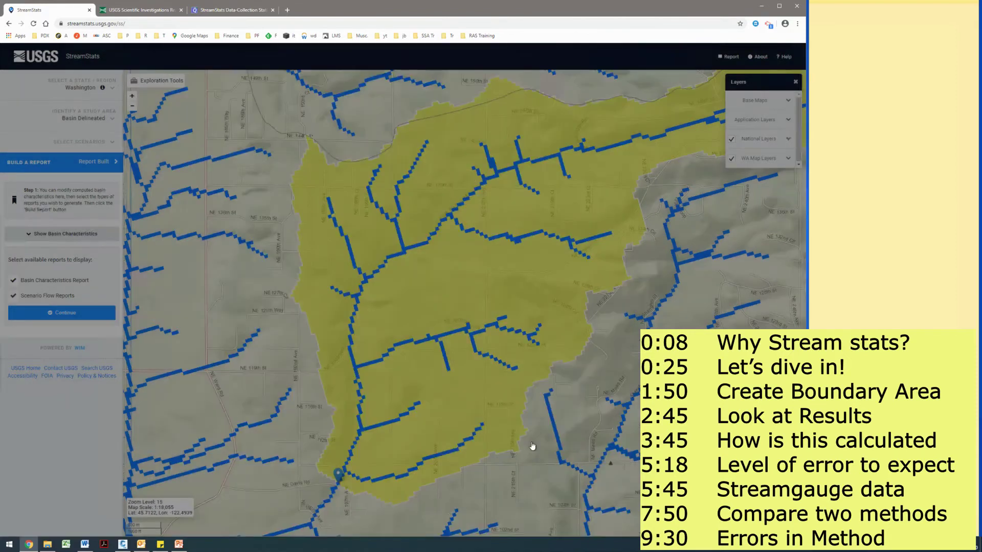
scroll(513, 352, "down", 1)
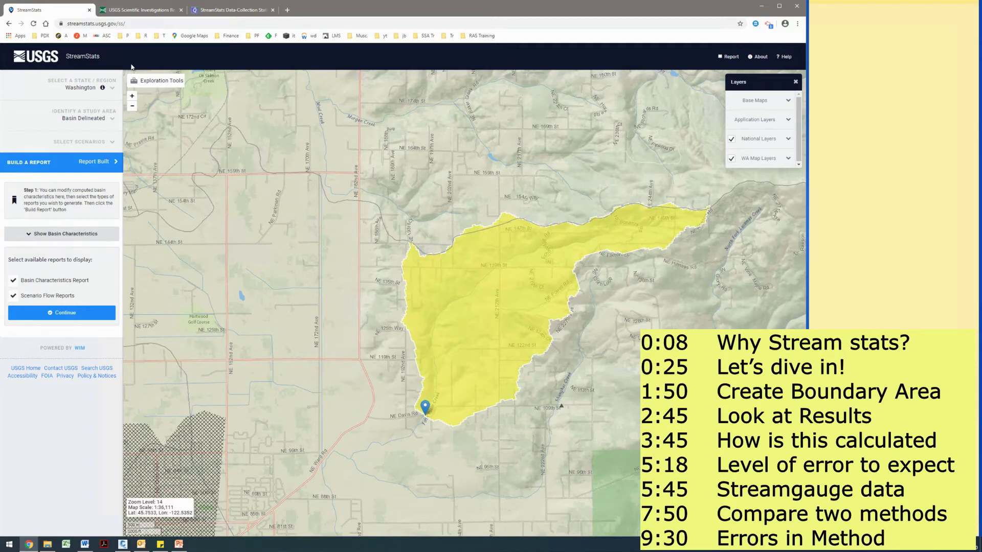
left_click(160, 24)
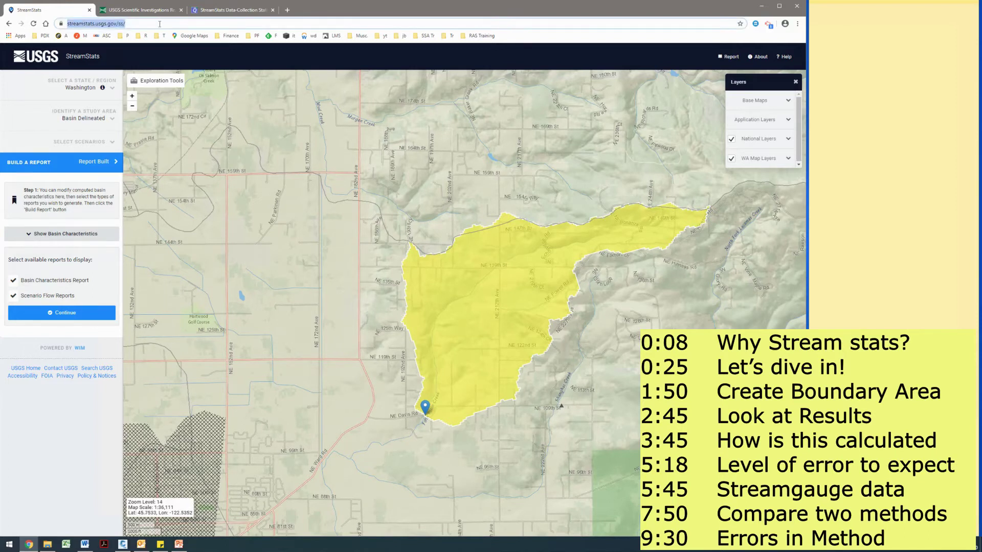
key("Return")
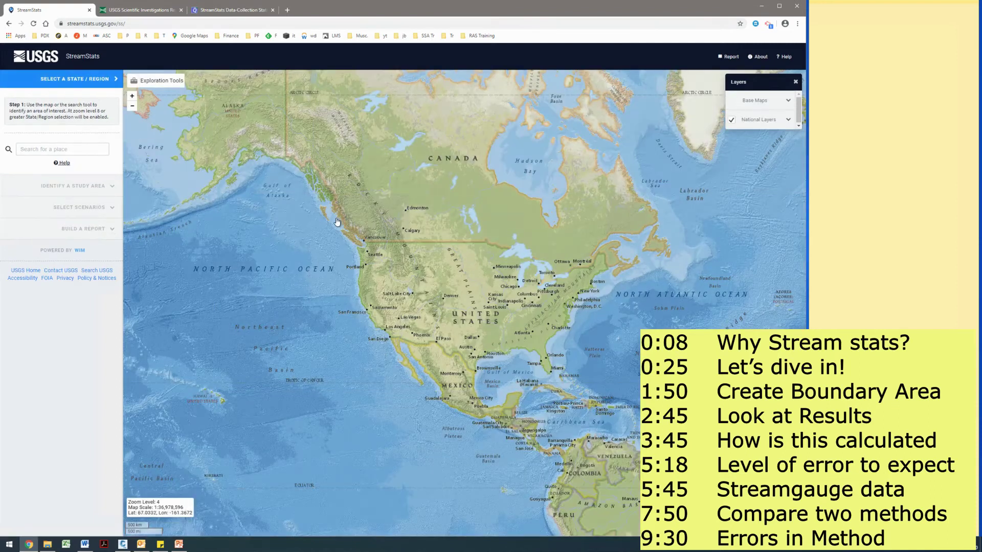
Step: Open the Shanghai Creek gage's NWIS and StreamStats Gage pages, viewing station 14144550
scroll(365, 262, "up", 1)
scroll(366, 265, "up", 1)
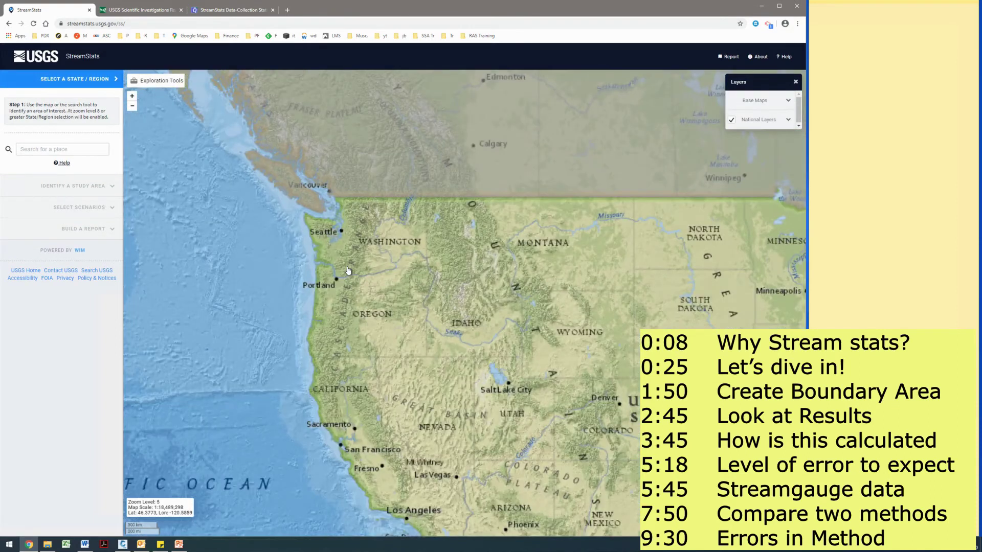
scroll(347, 270, "up", 9)
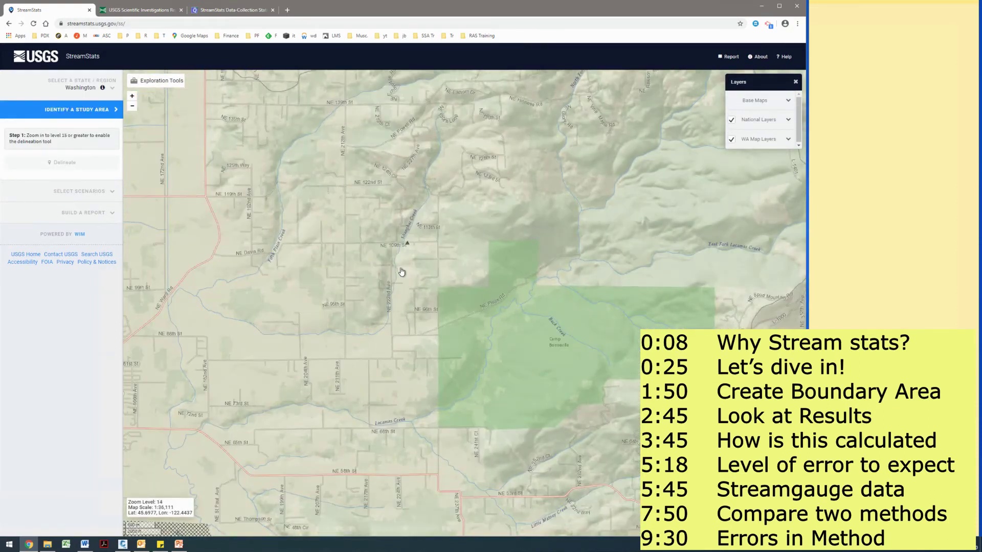
left_click(408, 241)
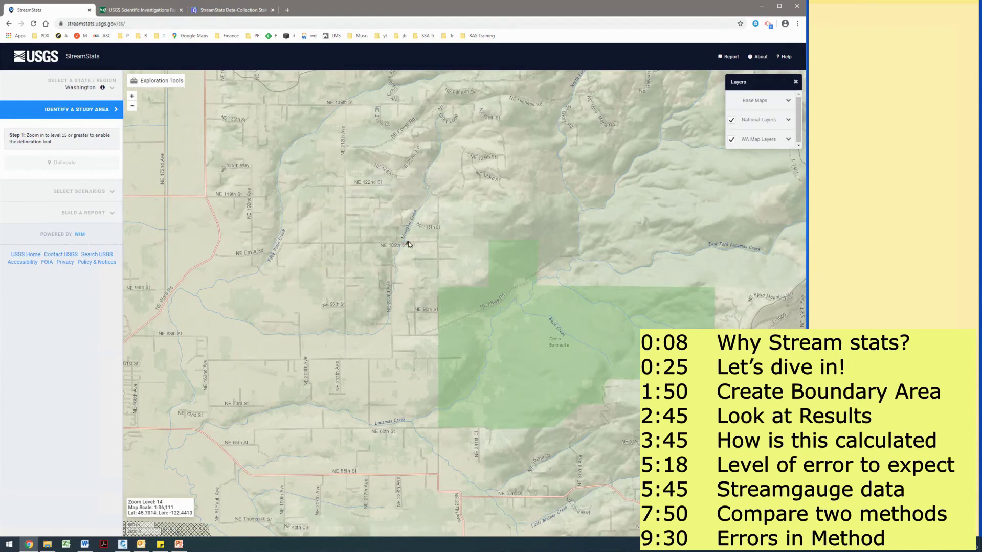
right_click(381, 226)
left_click(390, 233)
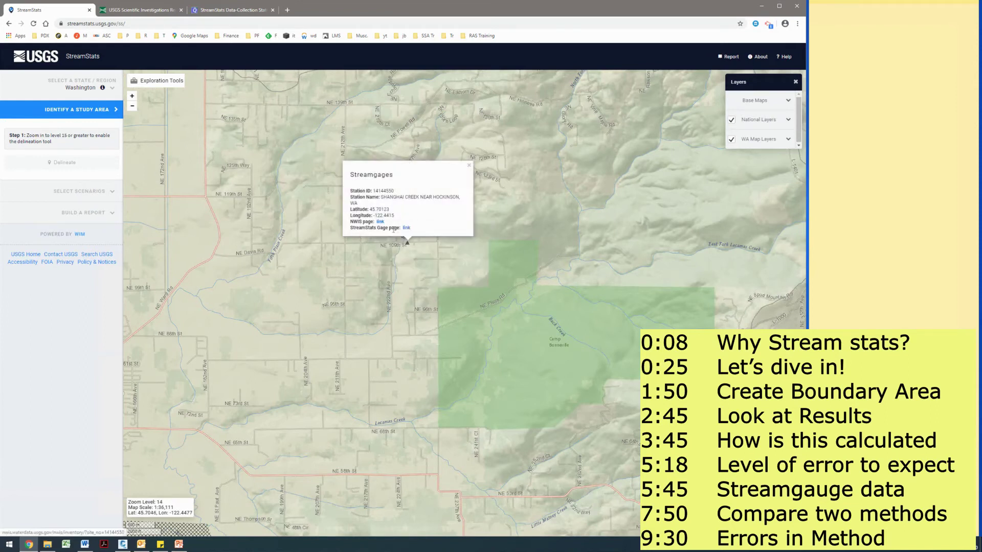
right_click(407, 227)
left_click(435, 235)
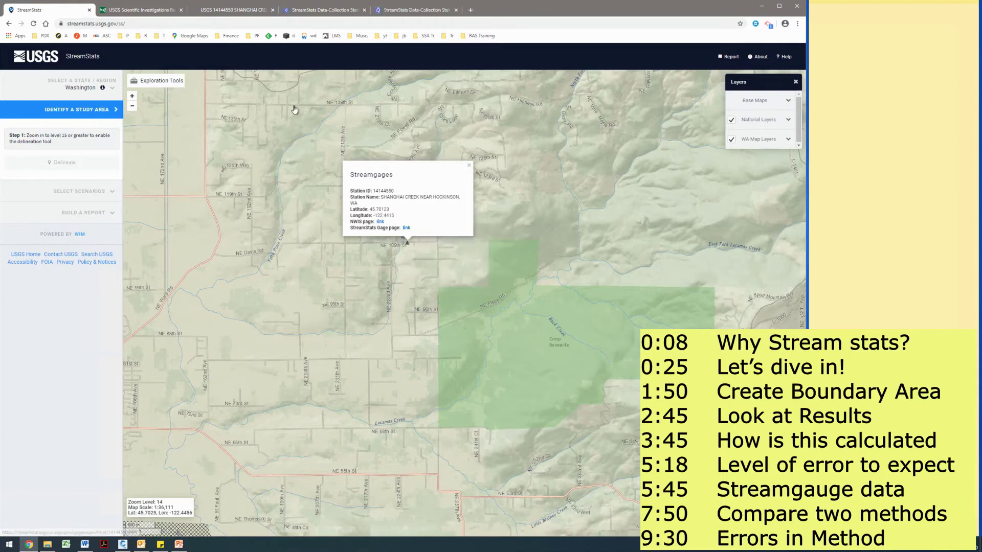
left_click(328, 11)
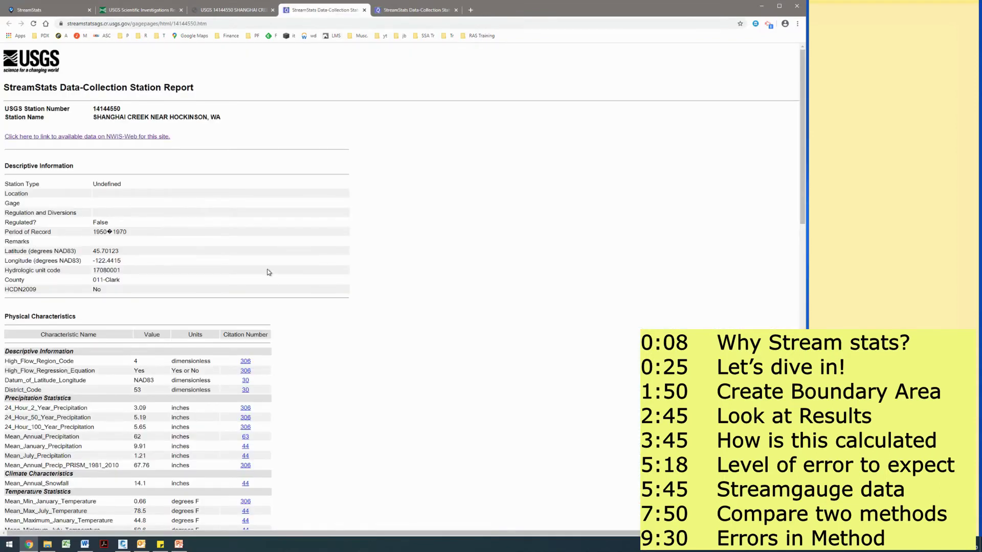
scroll(267, 269, "down", 3)
scroll(266, 269, "down", 8)
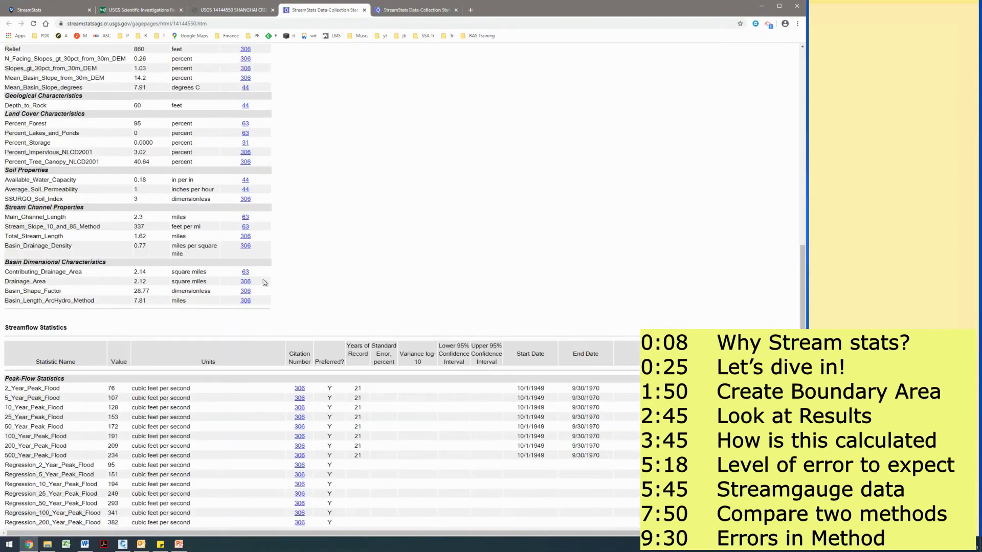
left_click_drag(9, 438, 205, 441)
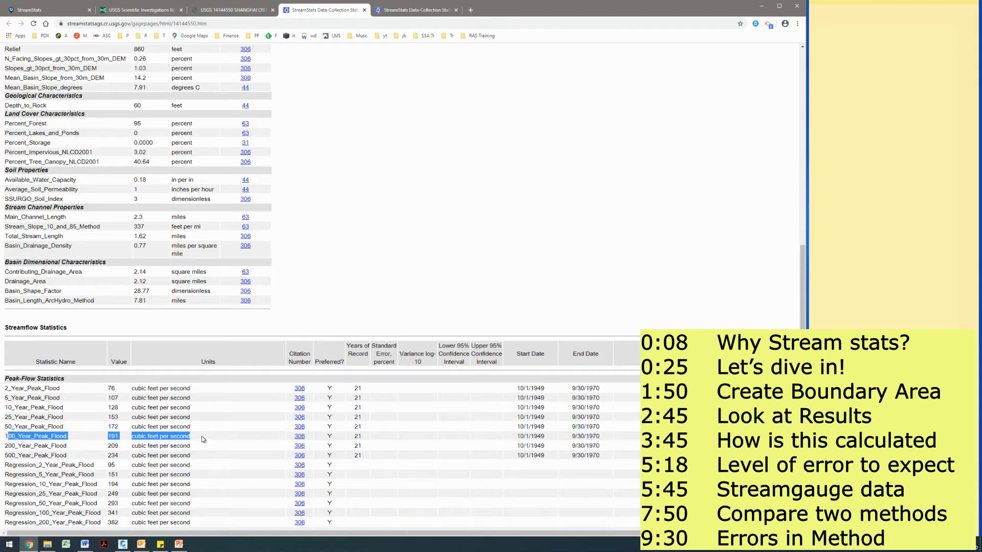
left_click(204, 439)
left_click_drag(3, 436, 109, 435)
left_click(36, 439)
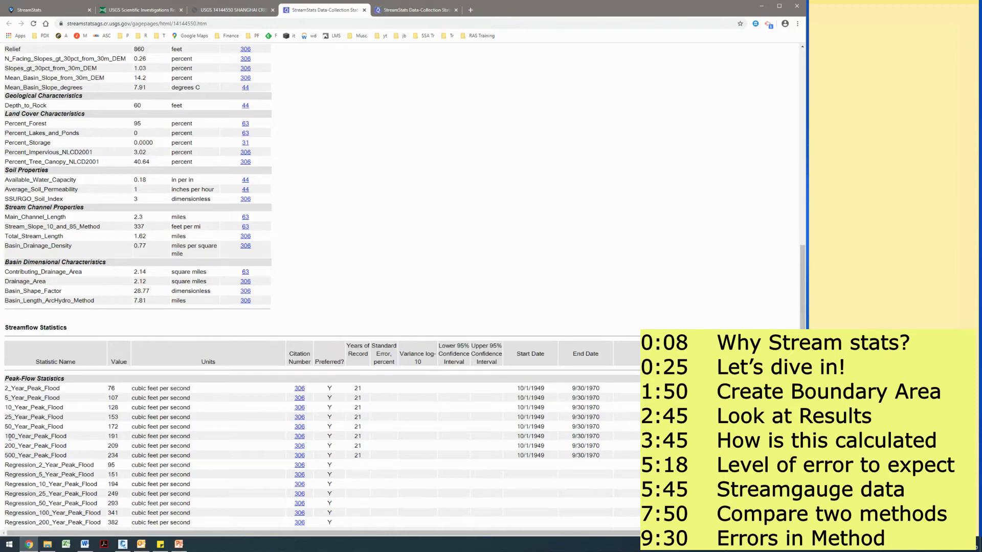
left_click_drag(8, 435, 193, 442)
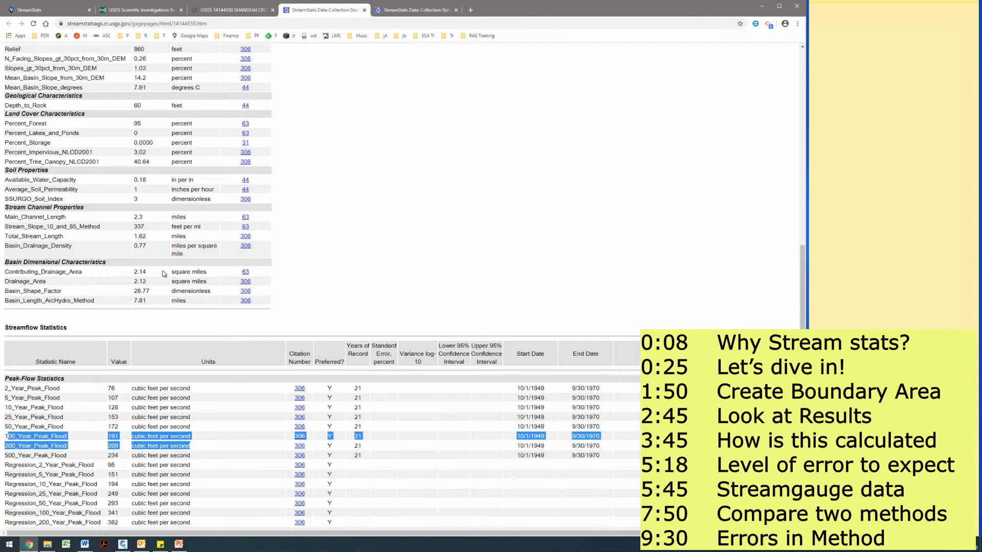
left_click_drag(135, 276, 204, 271)
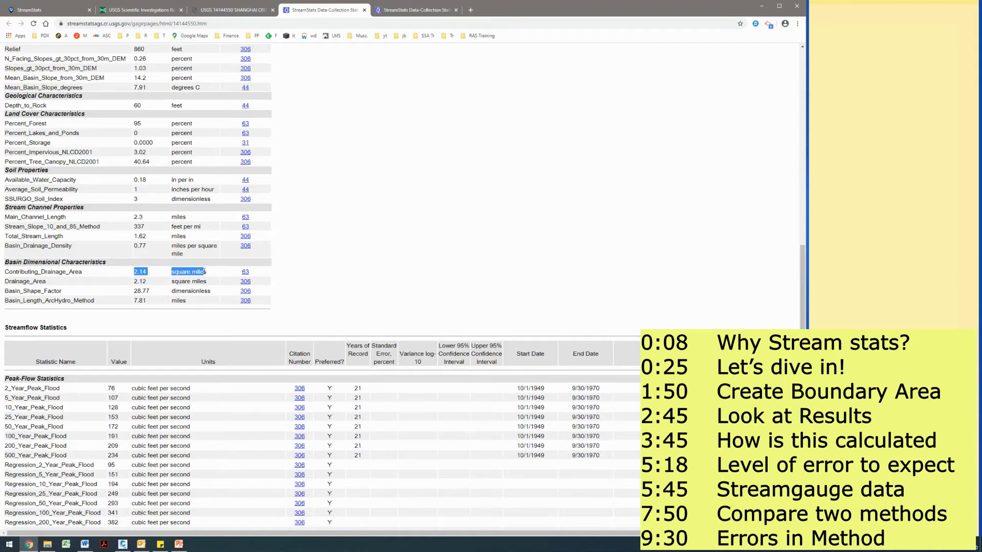
scroll(204, 272, "up", 3)
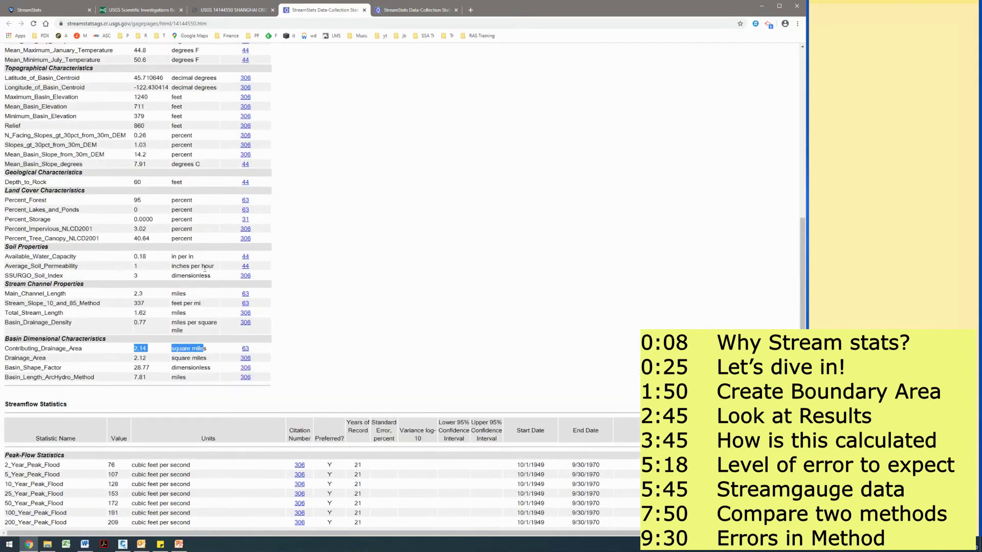
key("ctrl+f")
key("Escape")
left_click_drag(135, 239, 151, 243)
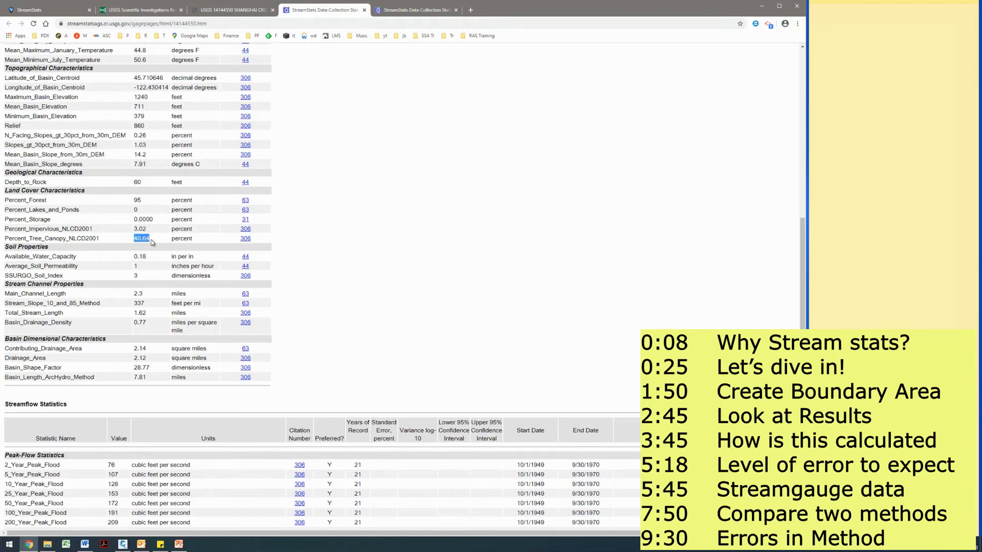